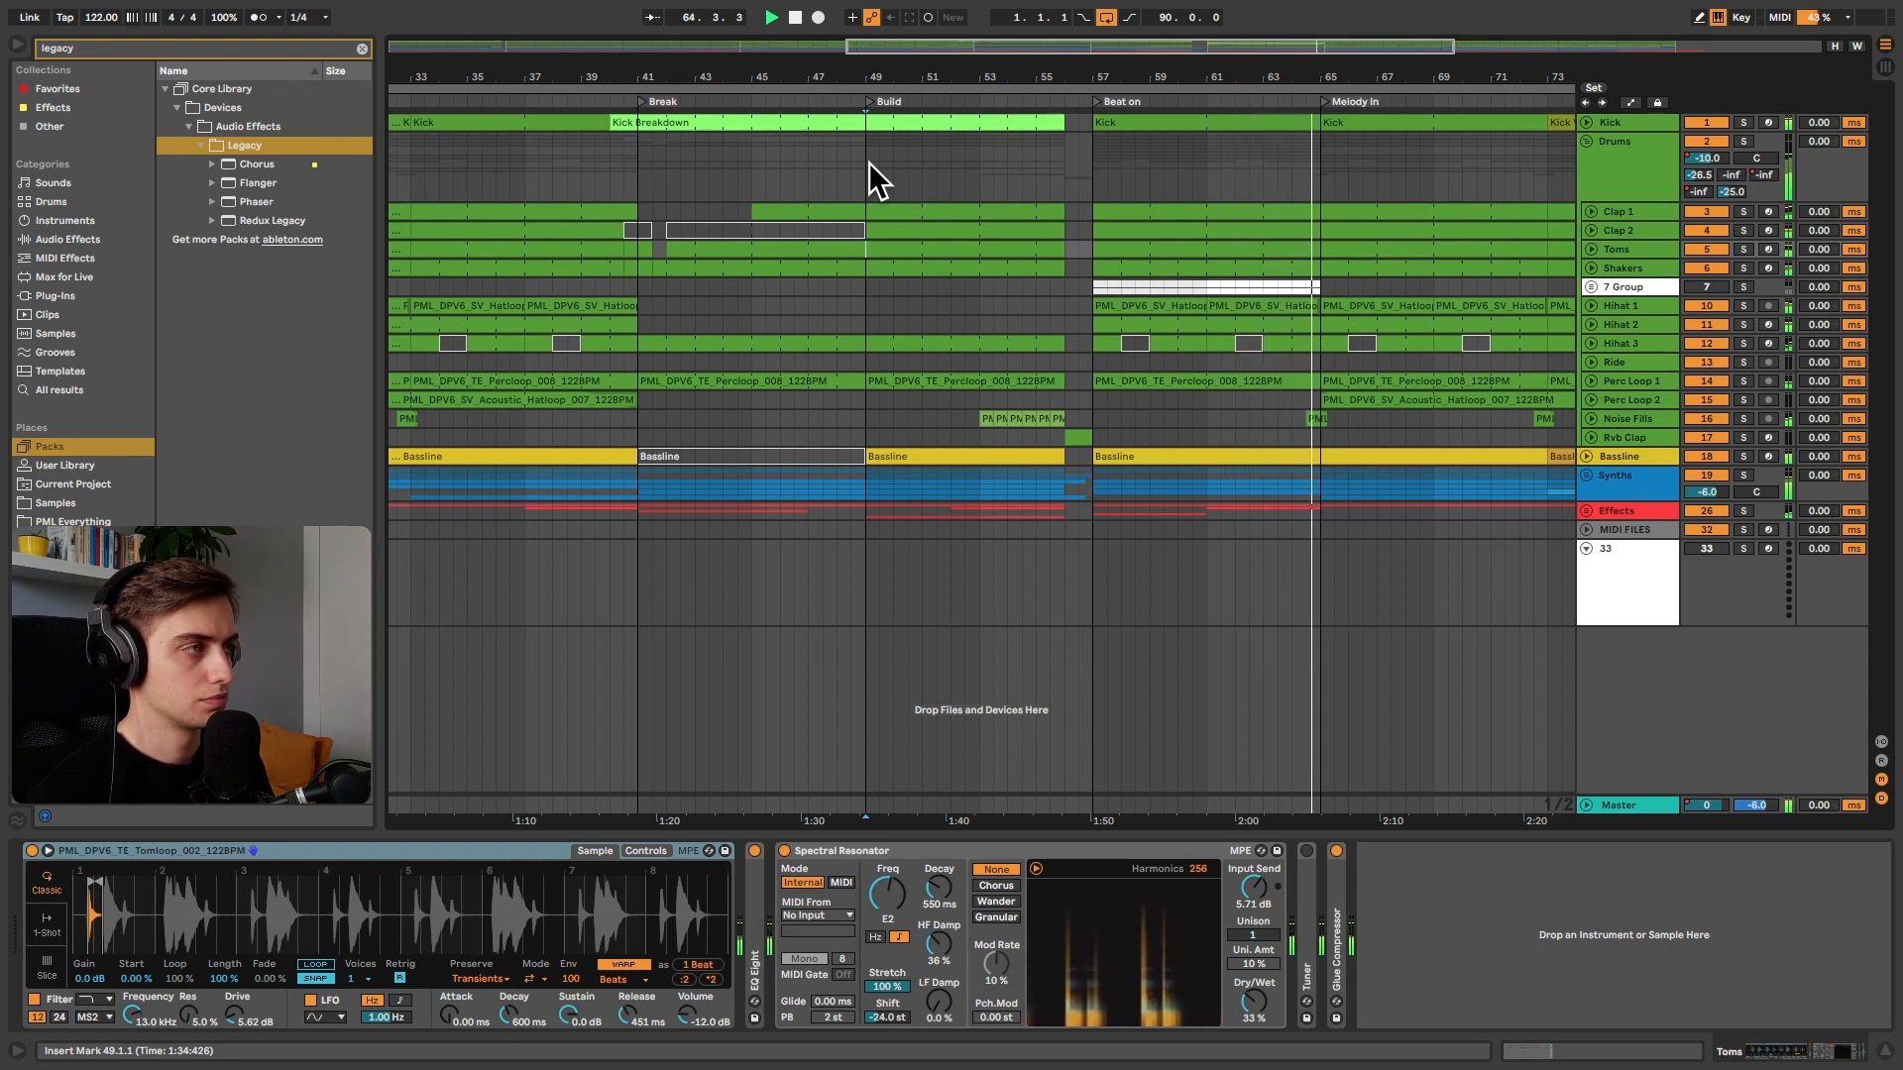
# - Stop playback, select the tom loop found in Organic Percloops, and zoom Simpler's waveform in on the first tom hit
pyautogui.press('space')
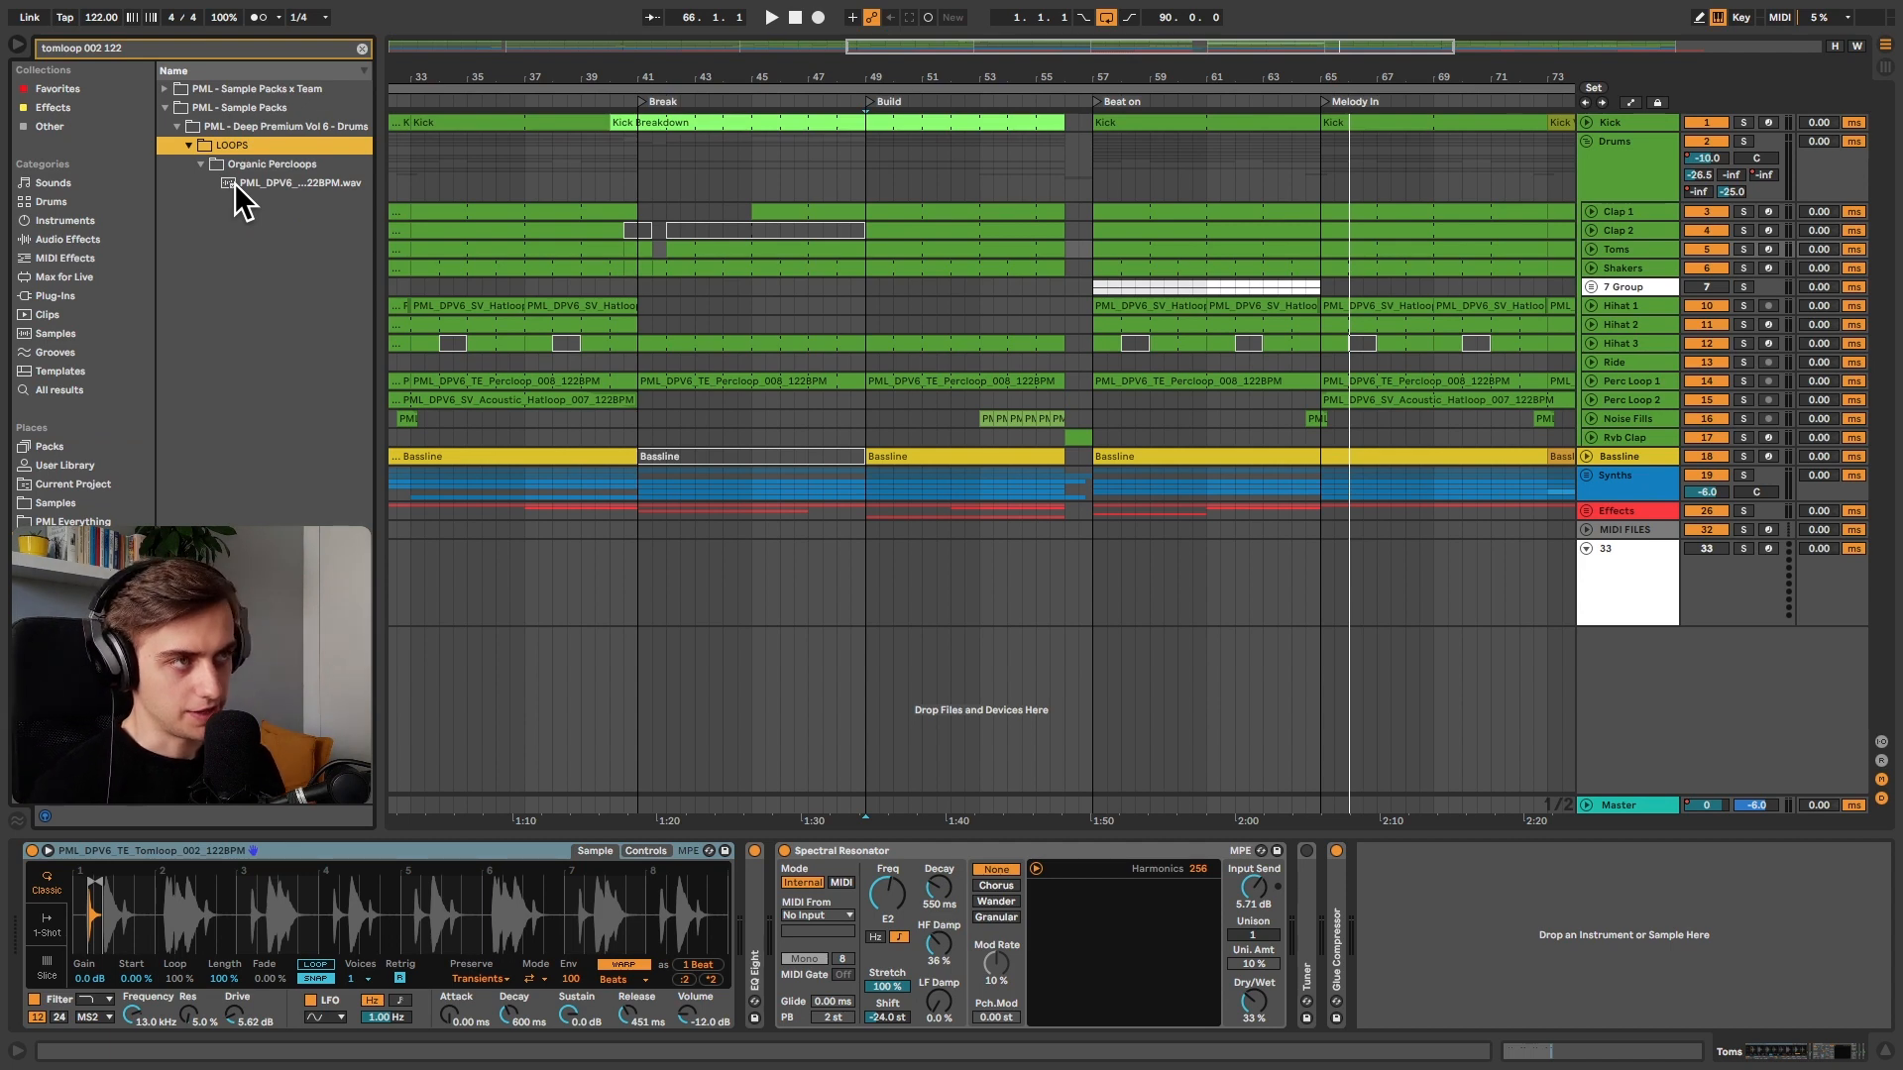
pyautogui.click(236, 185)
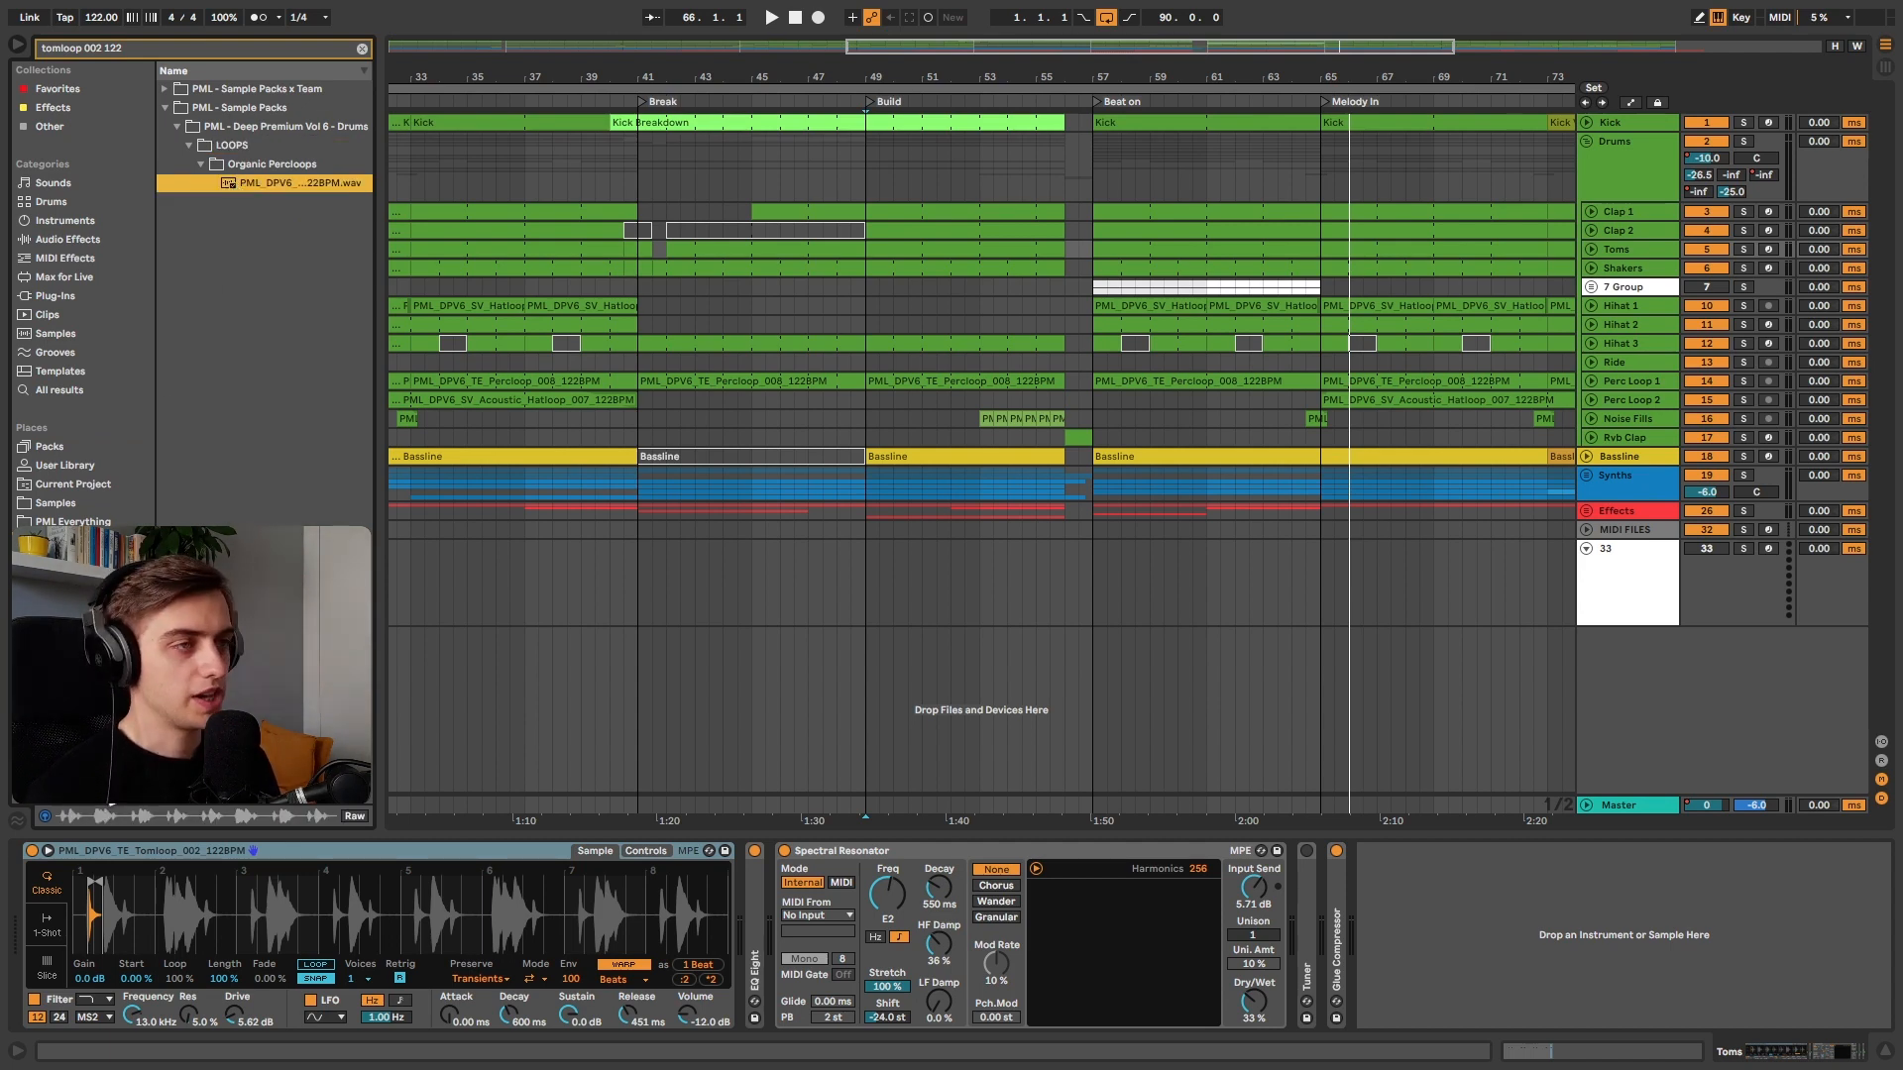
pyautogui.moveTo(98, 941); pyautogui.dragTo(283, 1031)
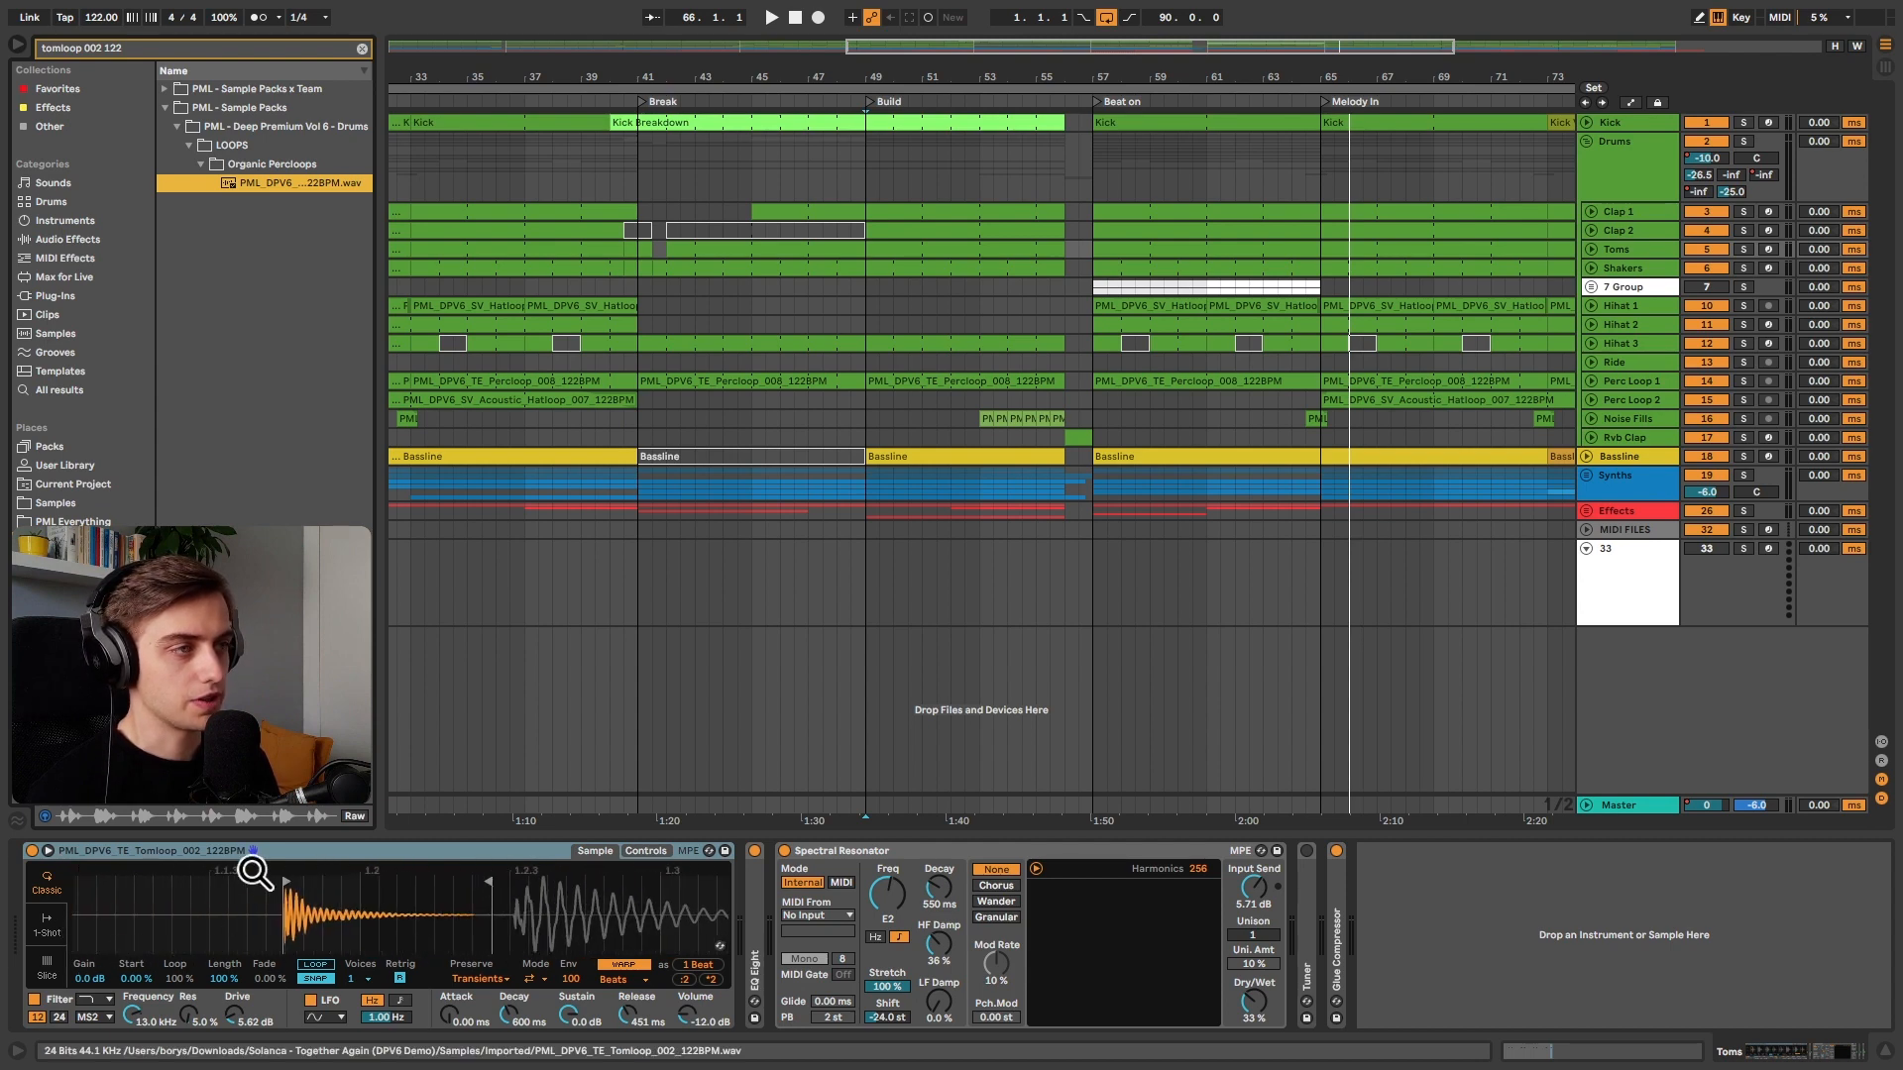
# - Clear the browser search and collapse the Shaker Loops and Organic Percloops folders of the Deep Premium Vol 6 drums pack
pyautogui.press('super+f')
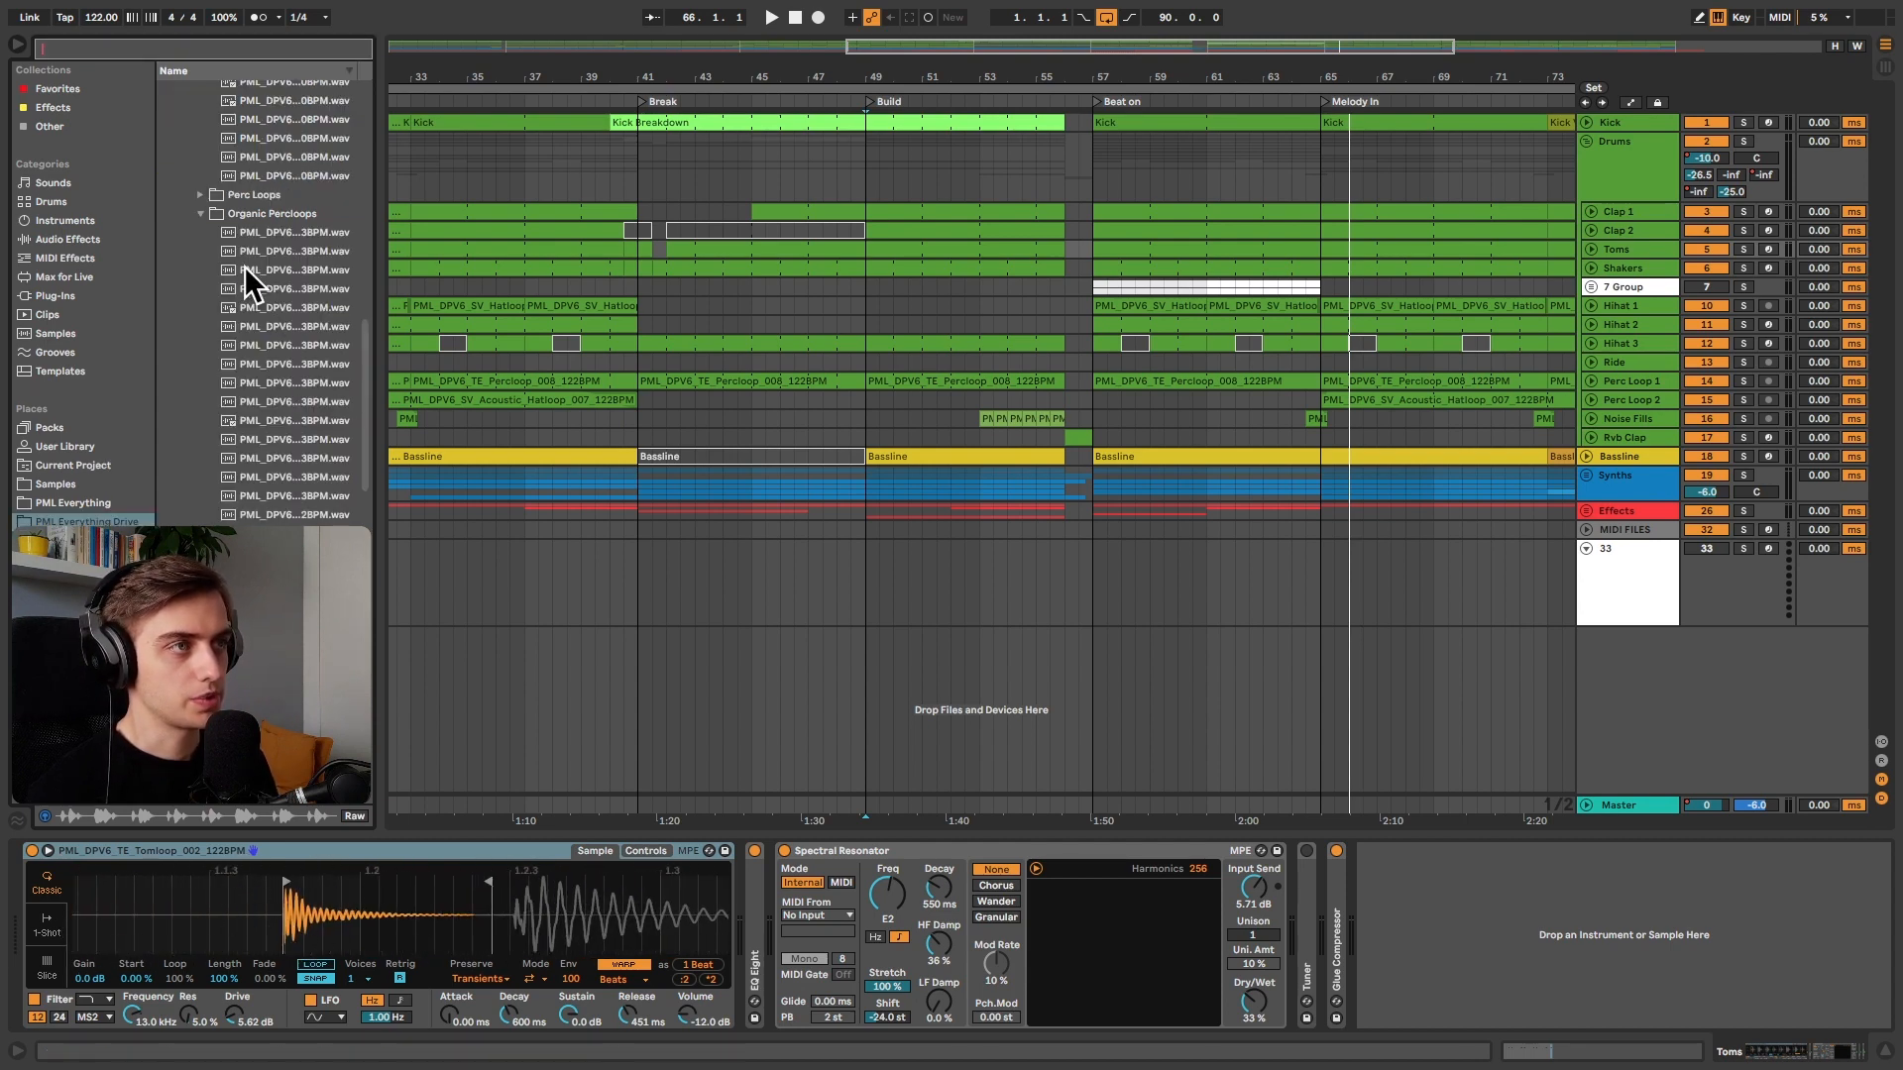
pyautogui.scroll(10, 293, 253)
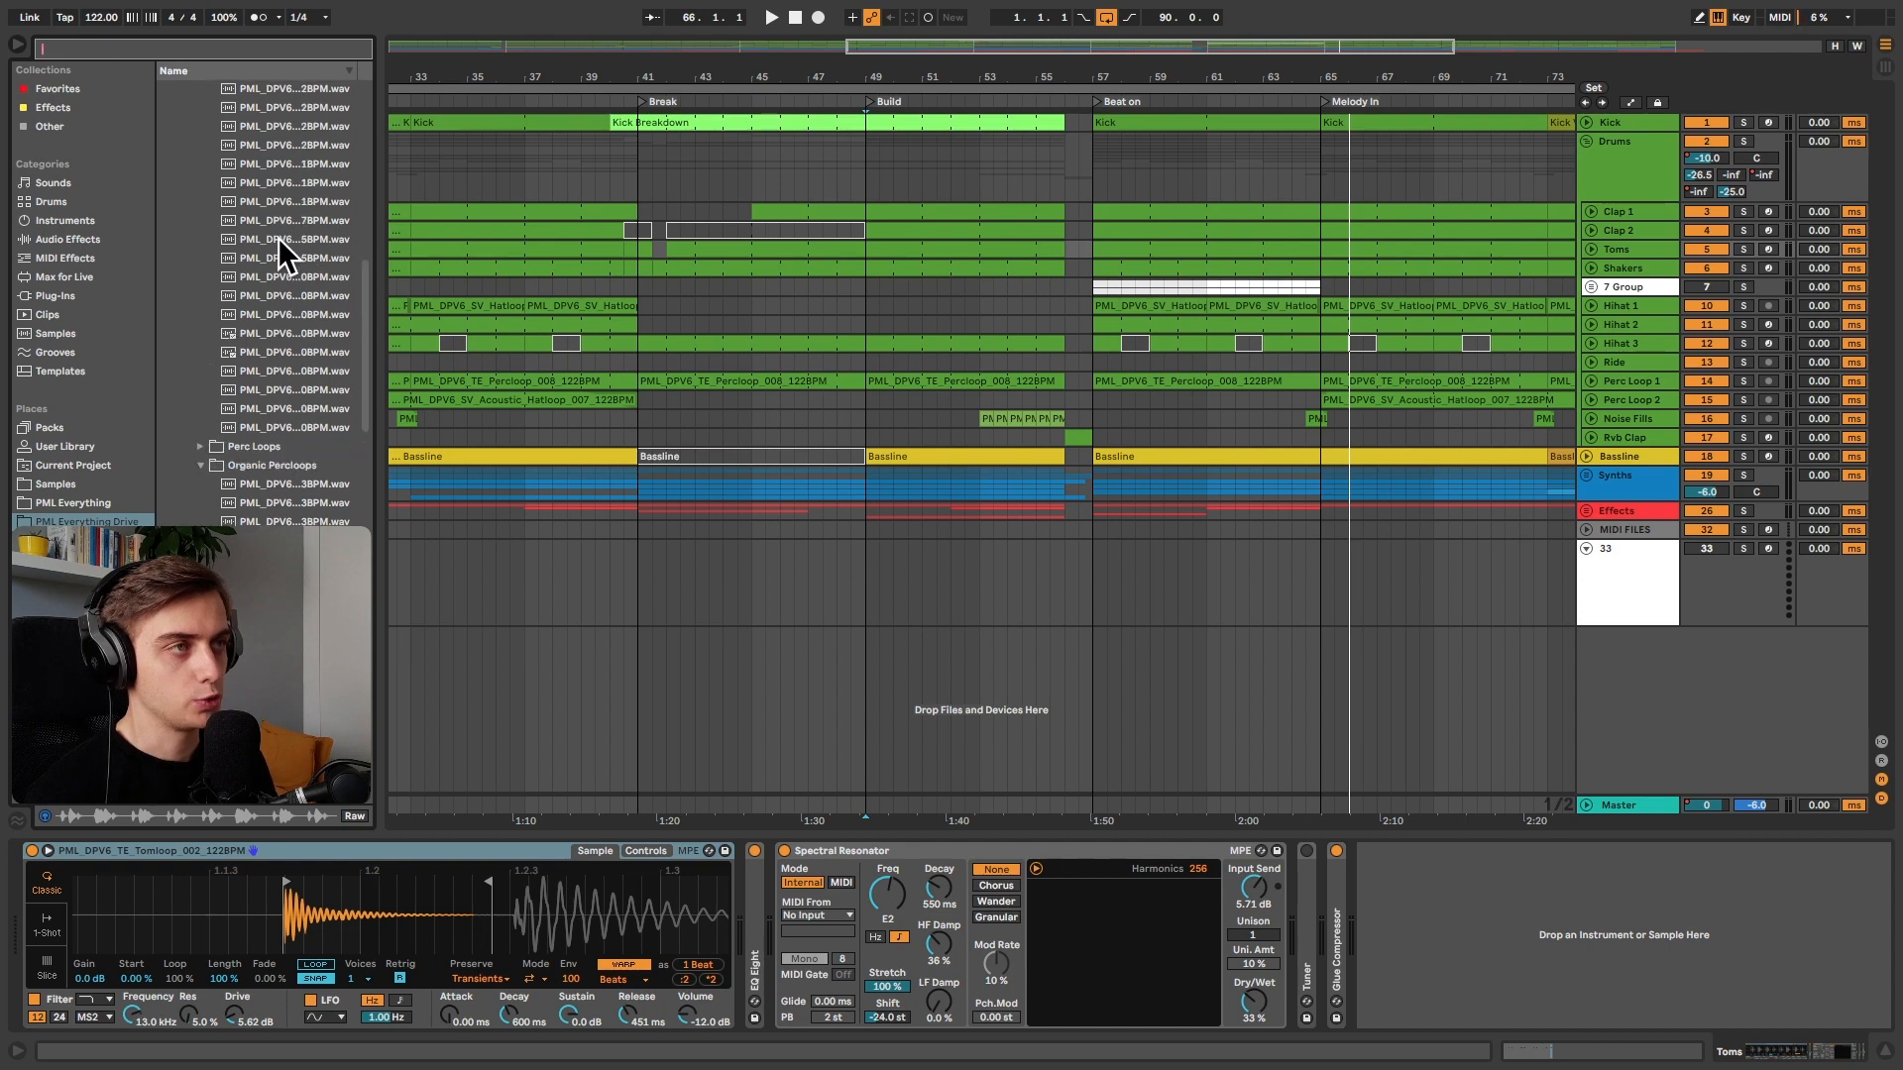
pyautogui.click(202, 313)
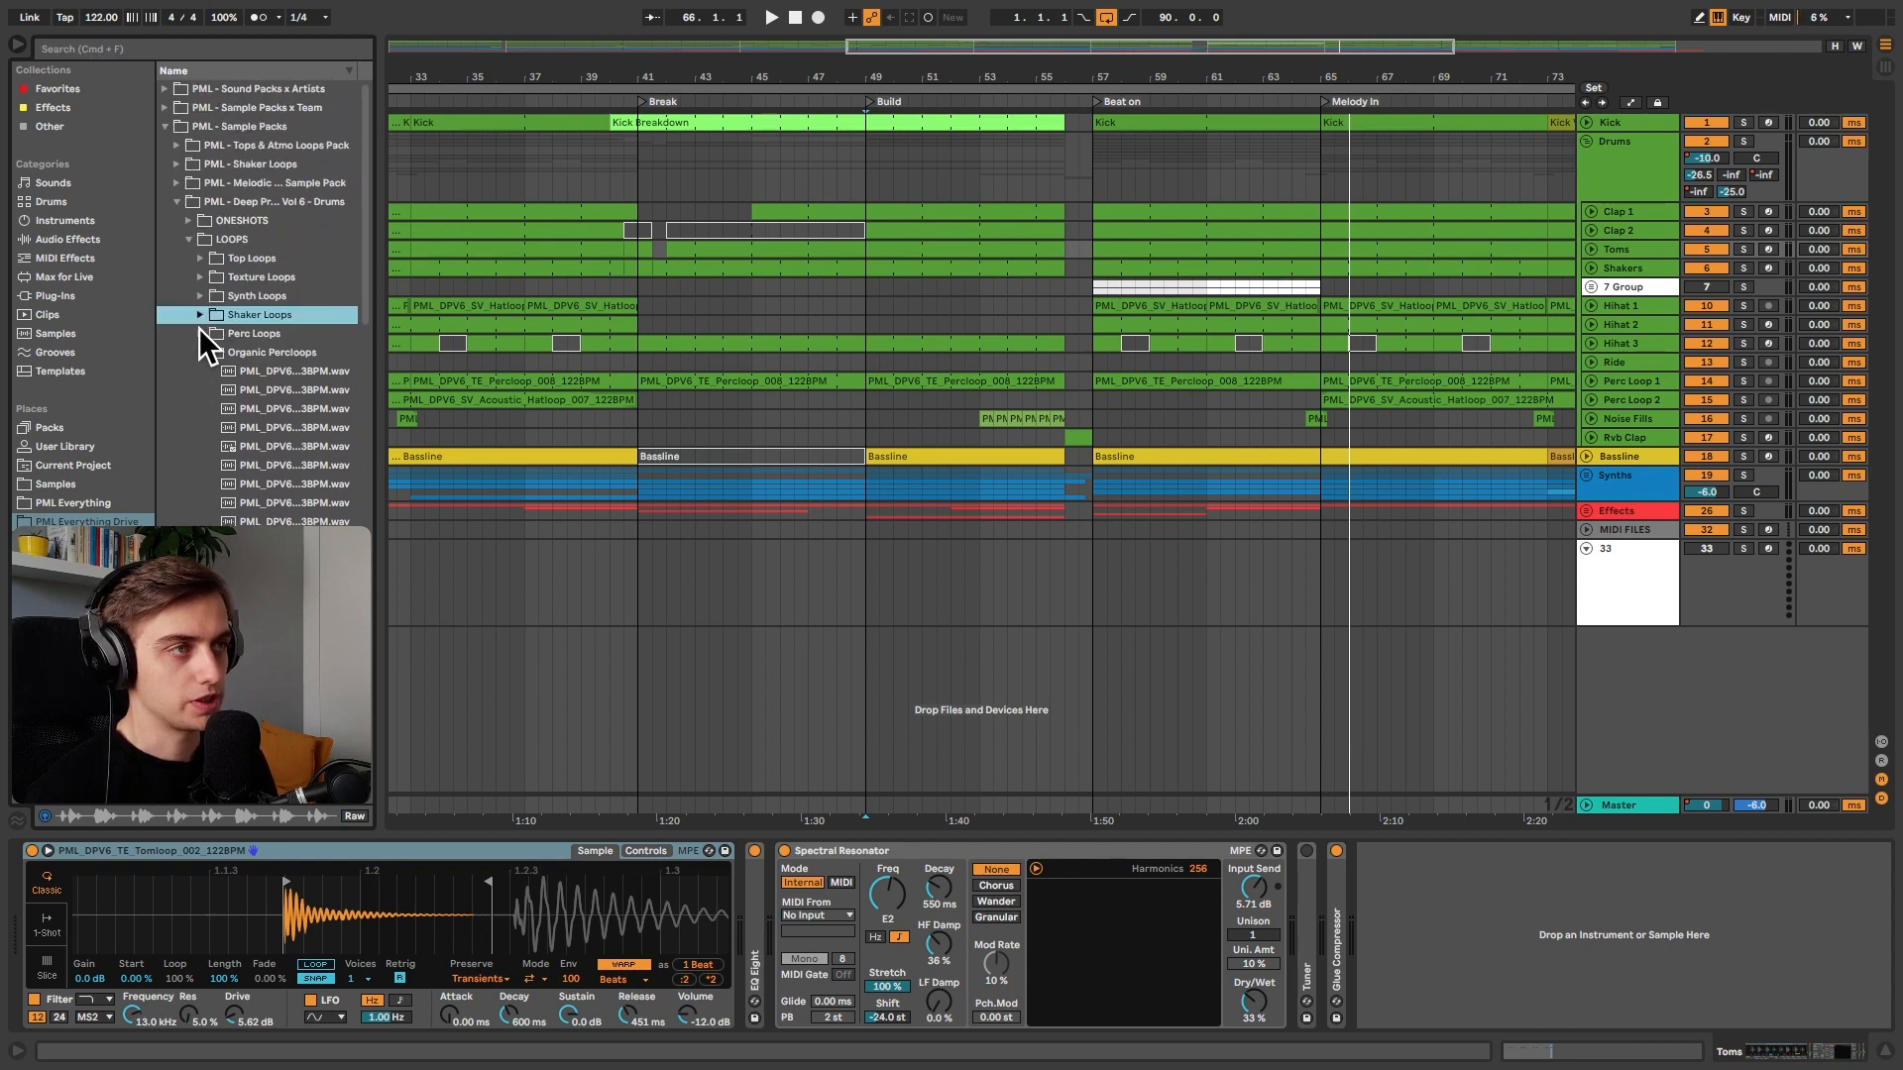
pyautogui.click(198, 353)
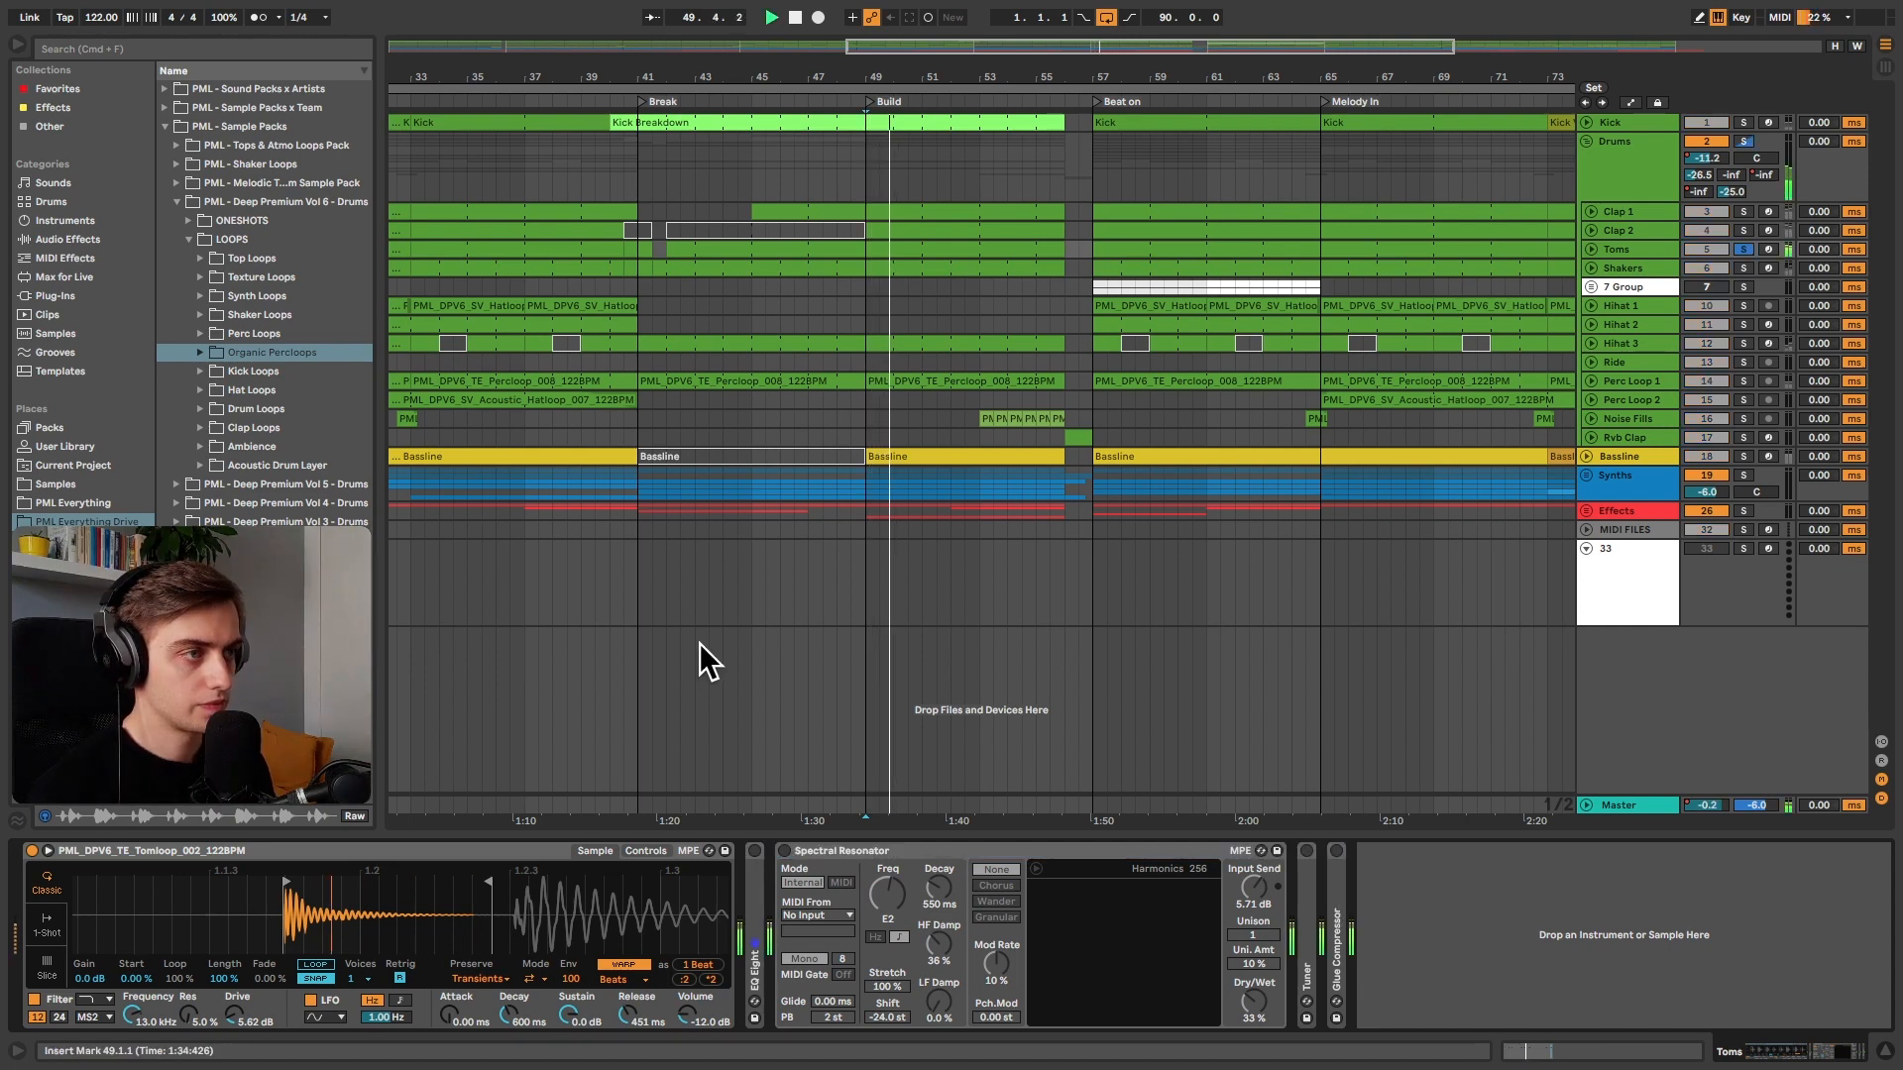
# - Unfold EQ Eight in the Toms device chain, turn it on, and play the solo toms with it
pyautogui.doubleClick(754, 891)
pyautogui.press('space')
pyautogui.click(754, 851)
pyautogui.press('space')
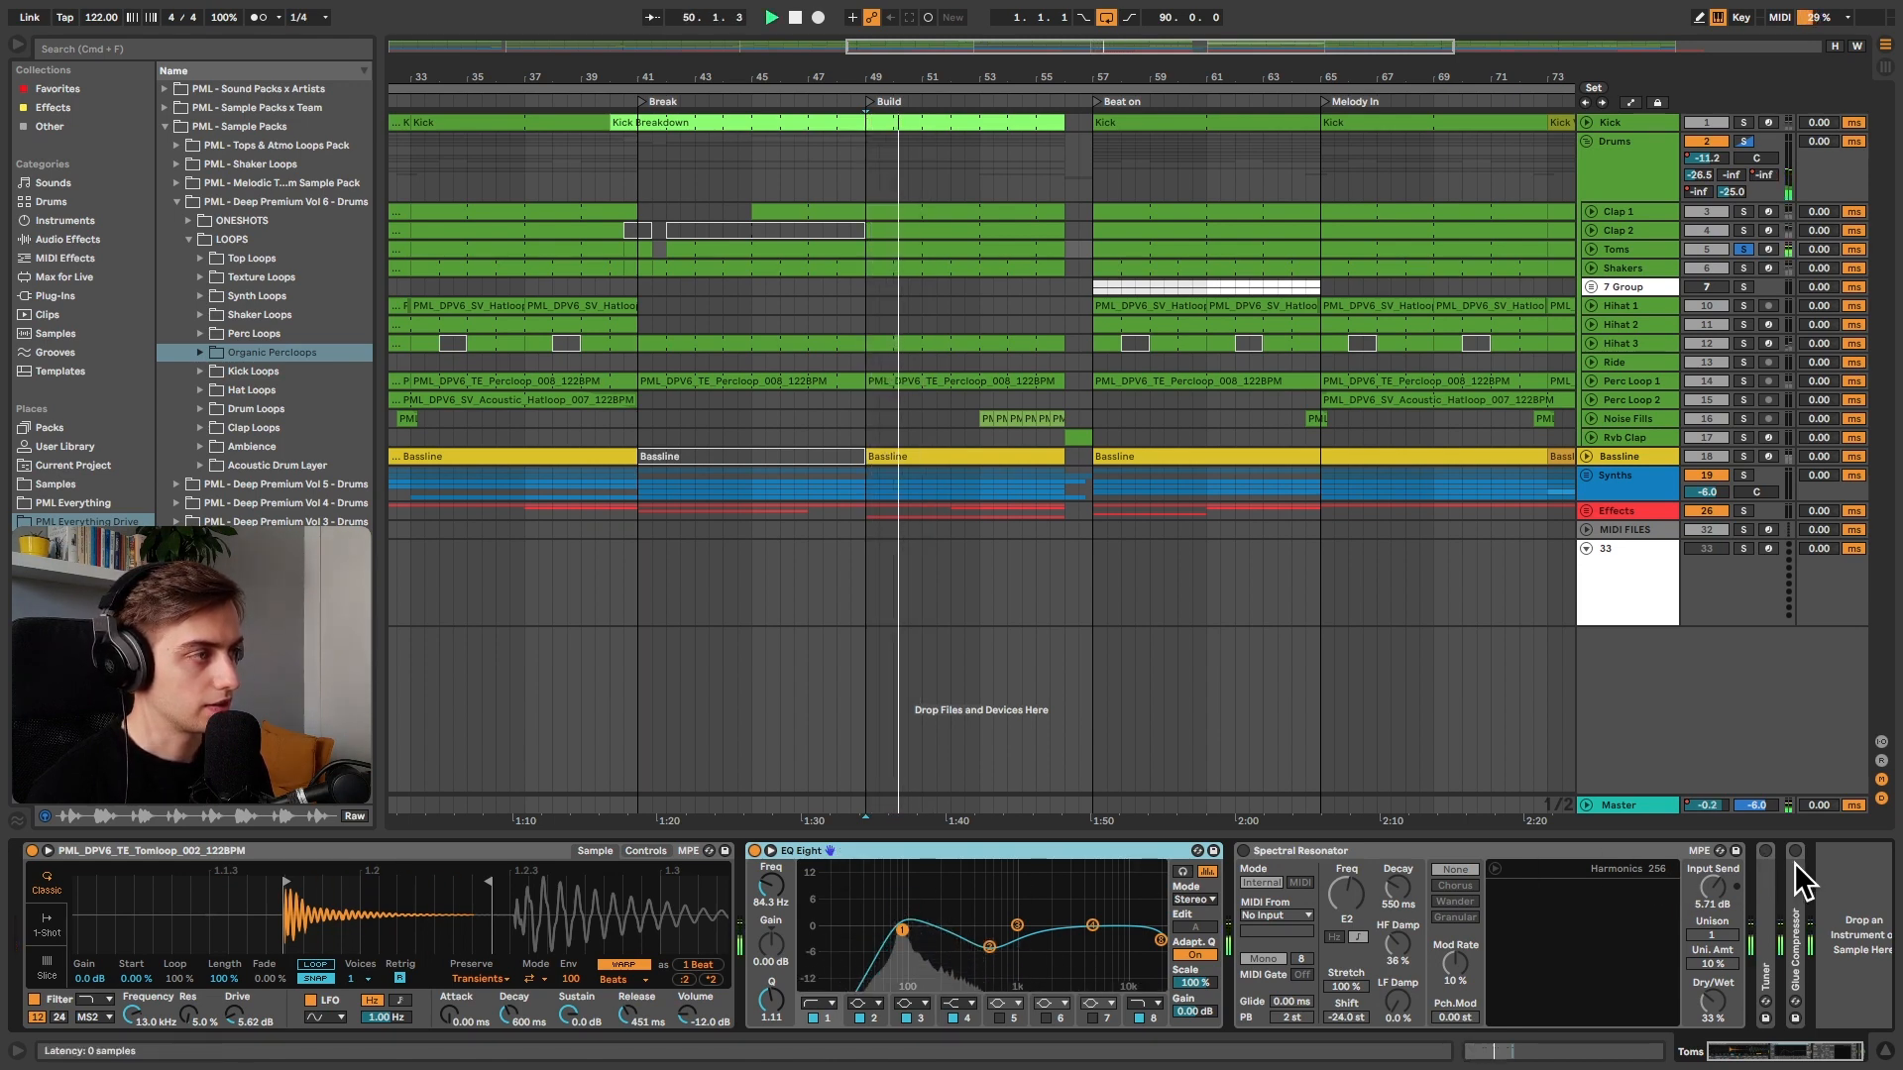
# - Unfold the Glue Compressor at the end of the Toms chain, and turn on the Spectral Resonator to hear it on the toms
pyautogui.doubleClick(1794, 888)
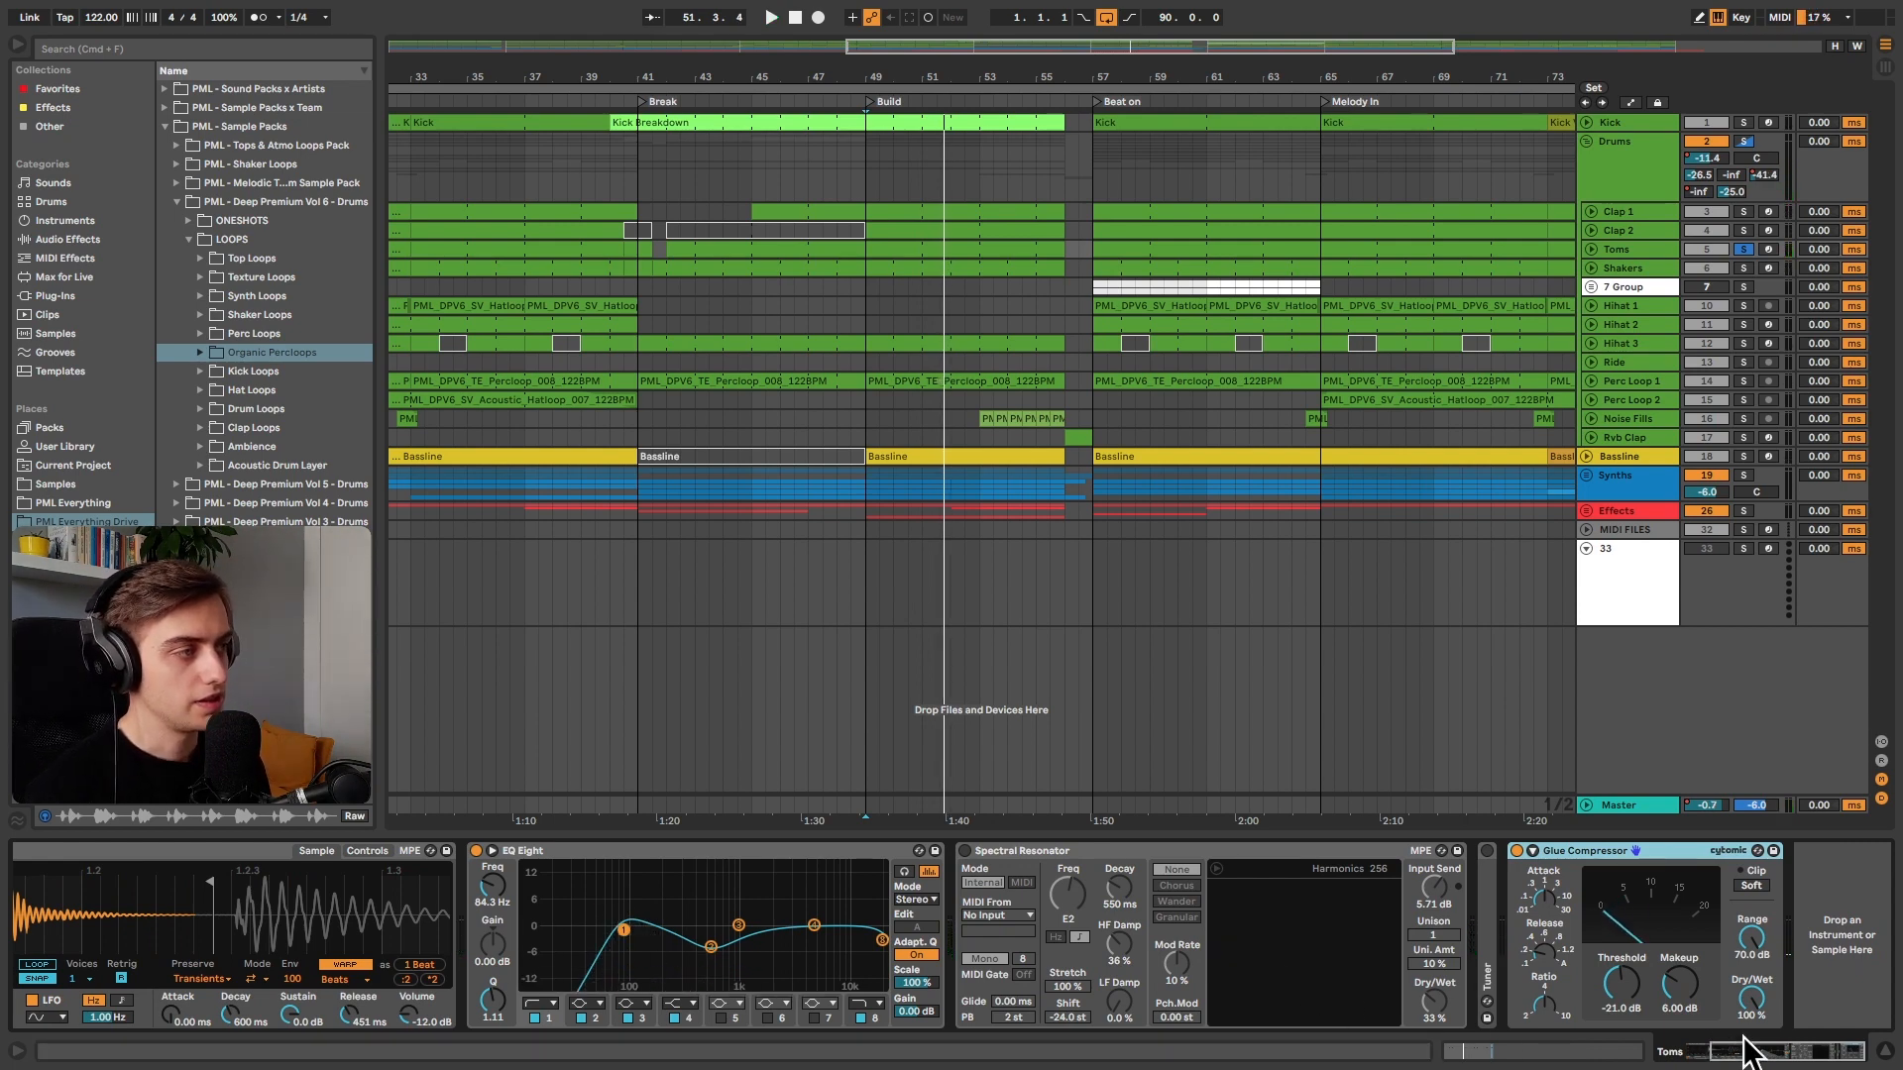
pyautogui.click(1718, 1059)
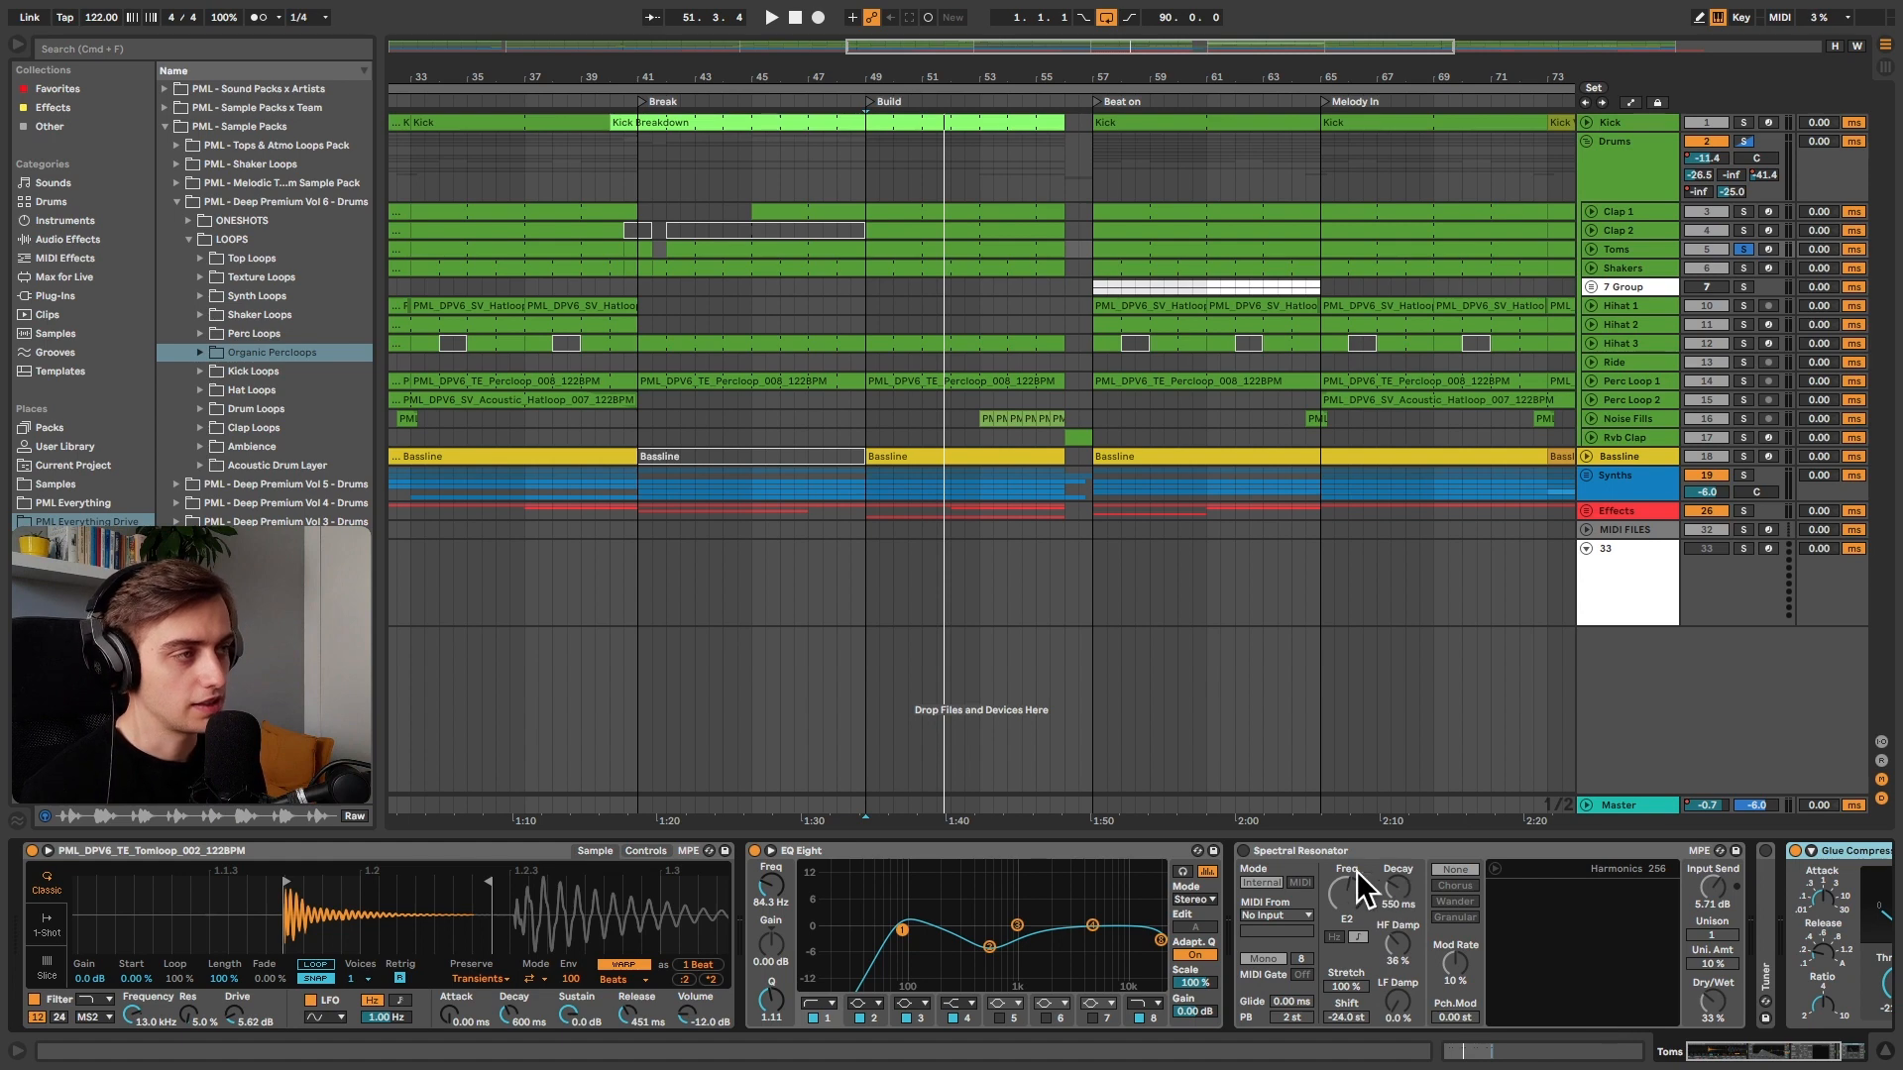
pyautogui.click(1243, 849)
pyautogui.press('space')
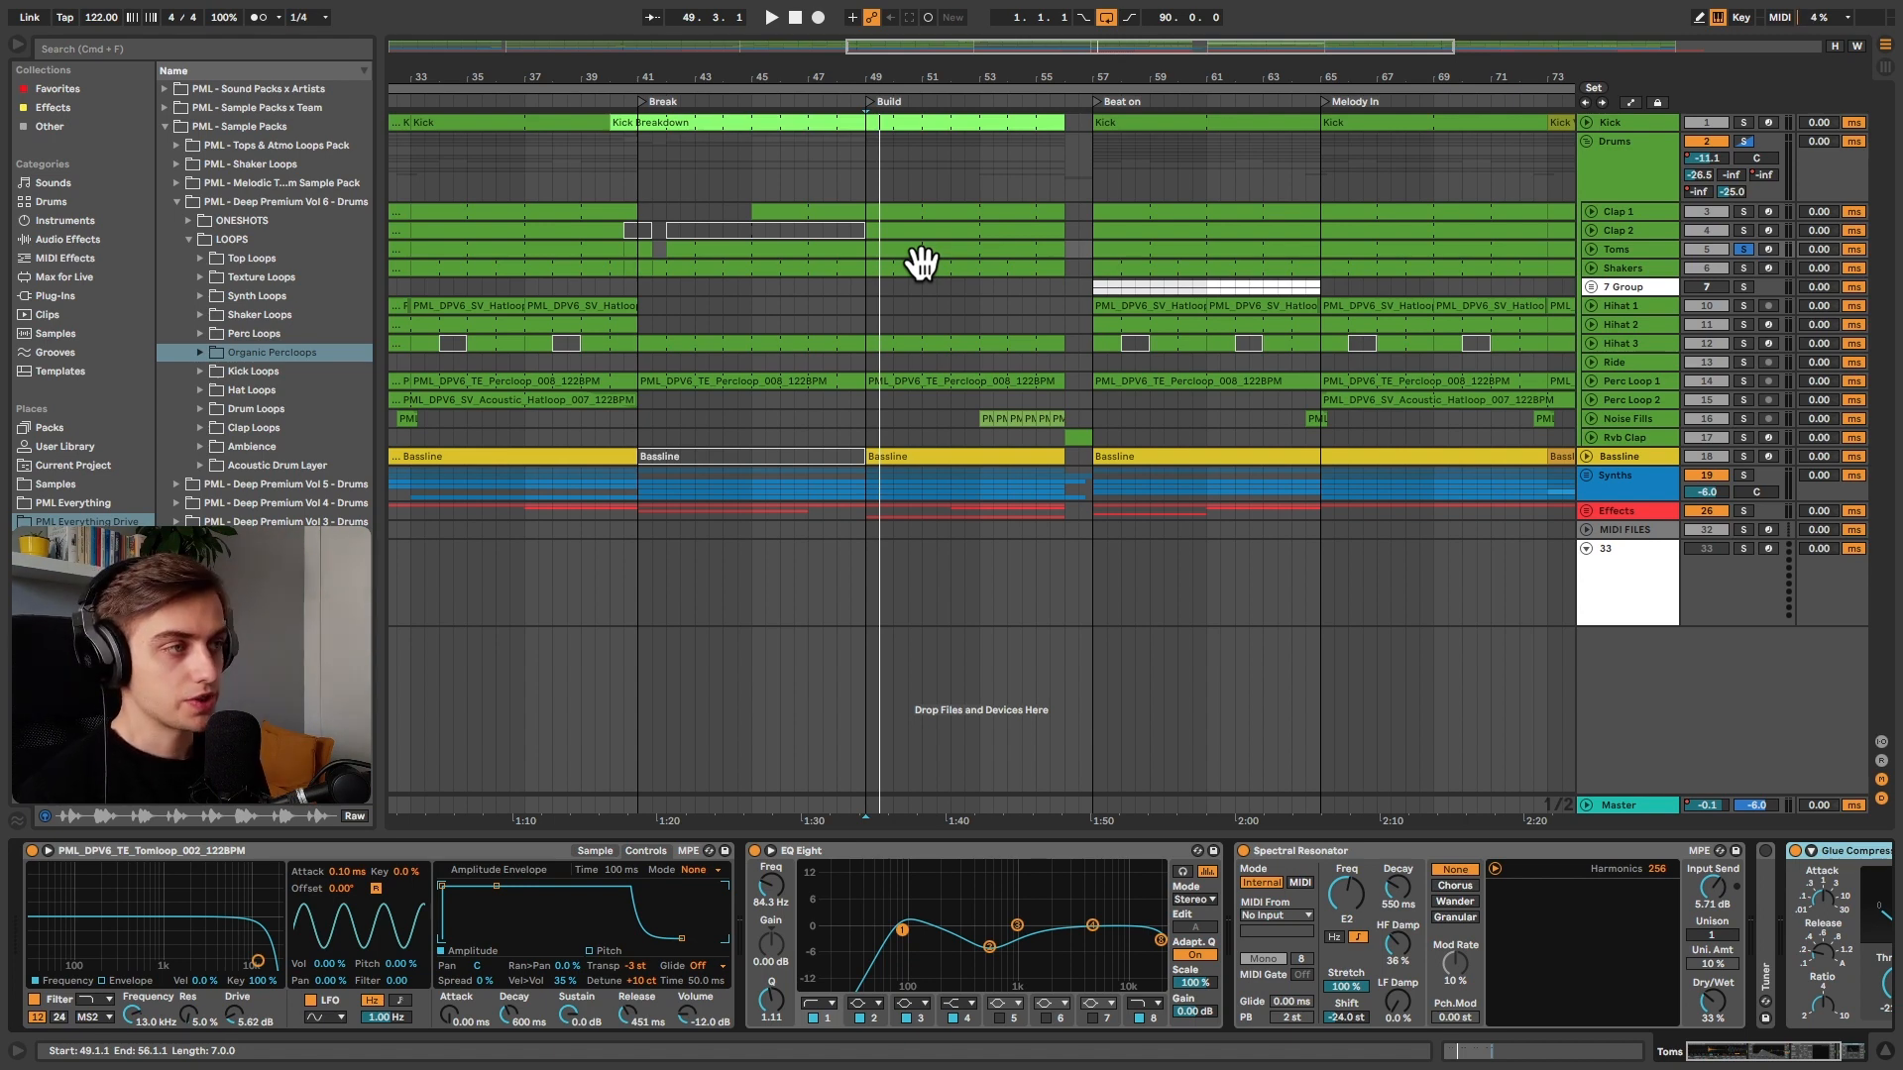
# - Fold EQ Eight and the Glue Compressor in the Toms chain, and bypass the Spectral Resonator
pyautogui.doubleClick(823, 850)
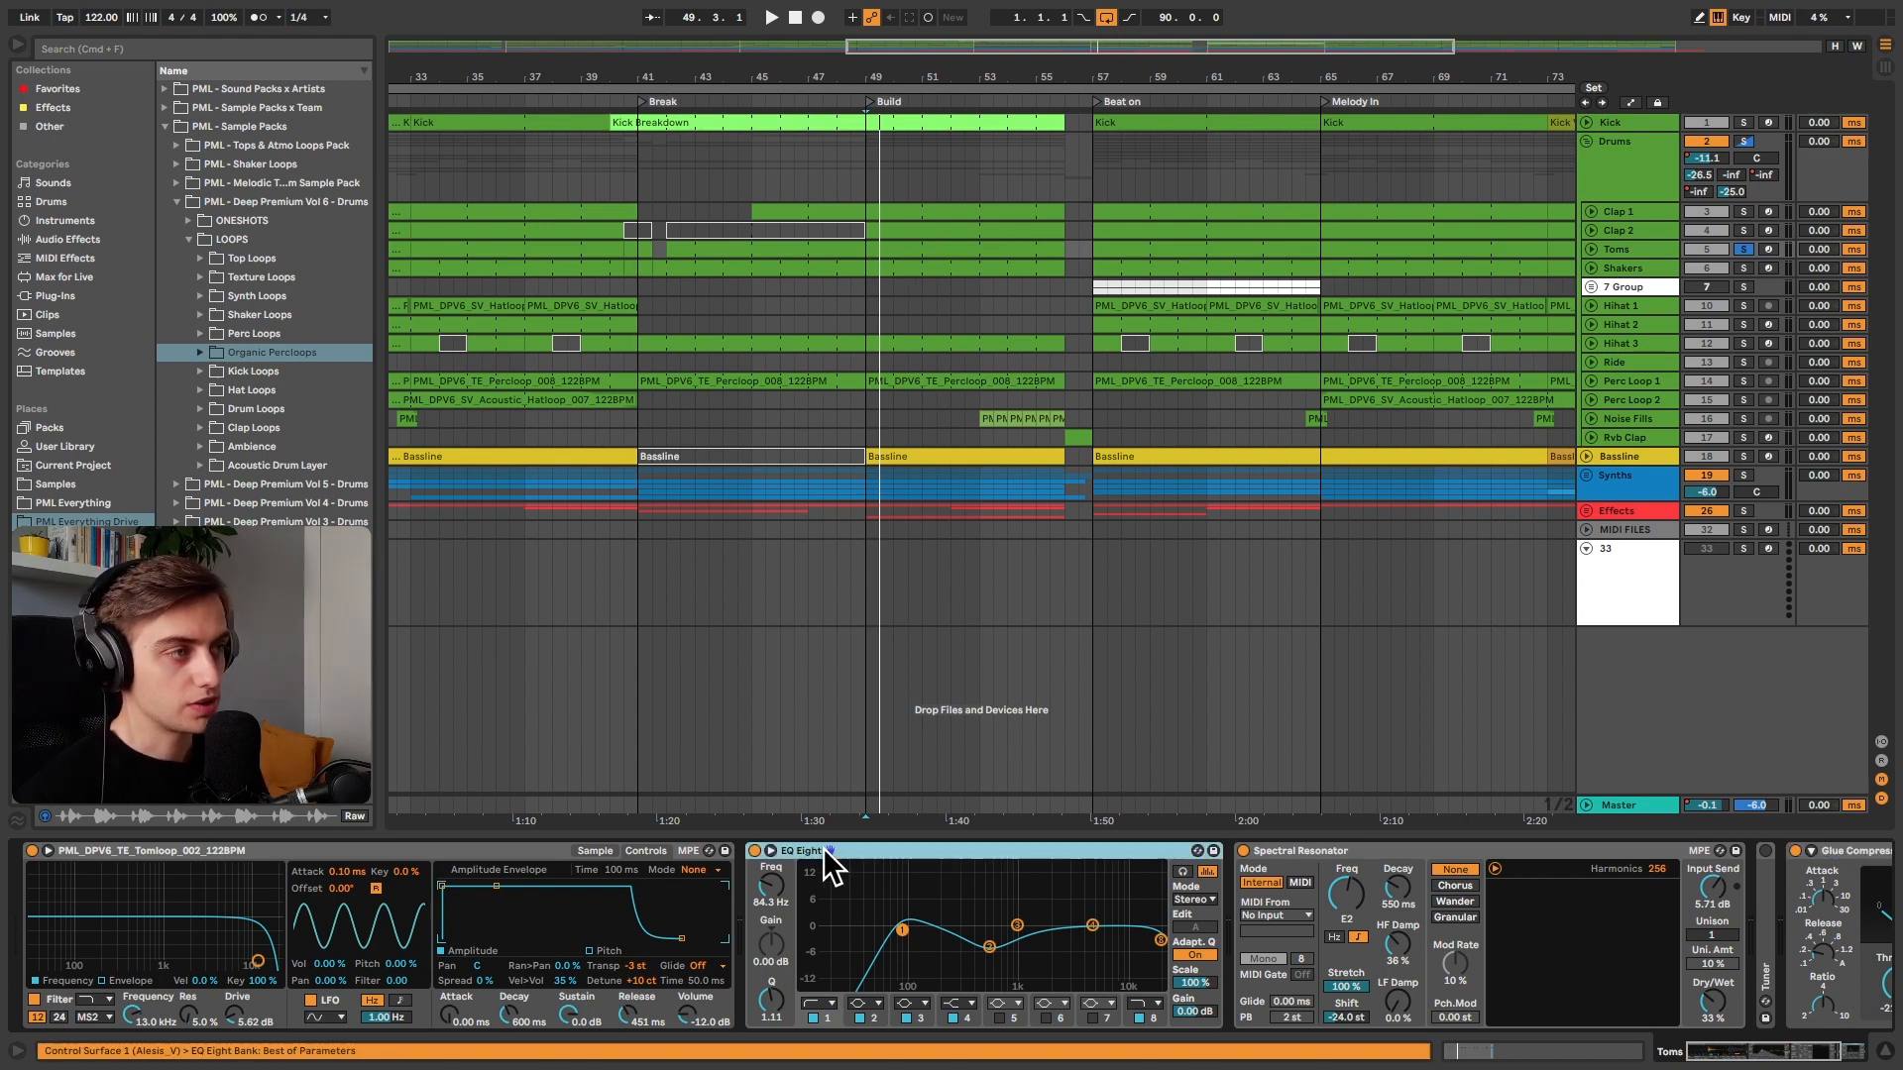
pyautogui.doubleClick(1407, 852)
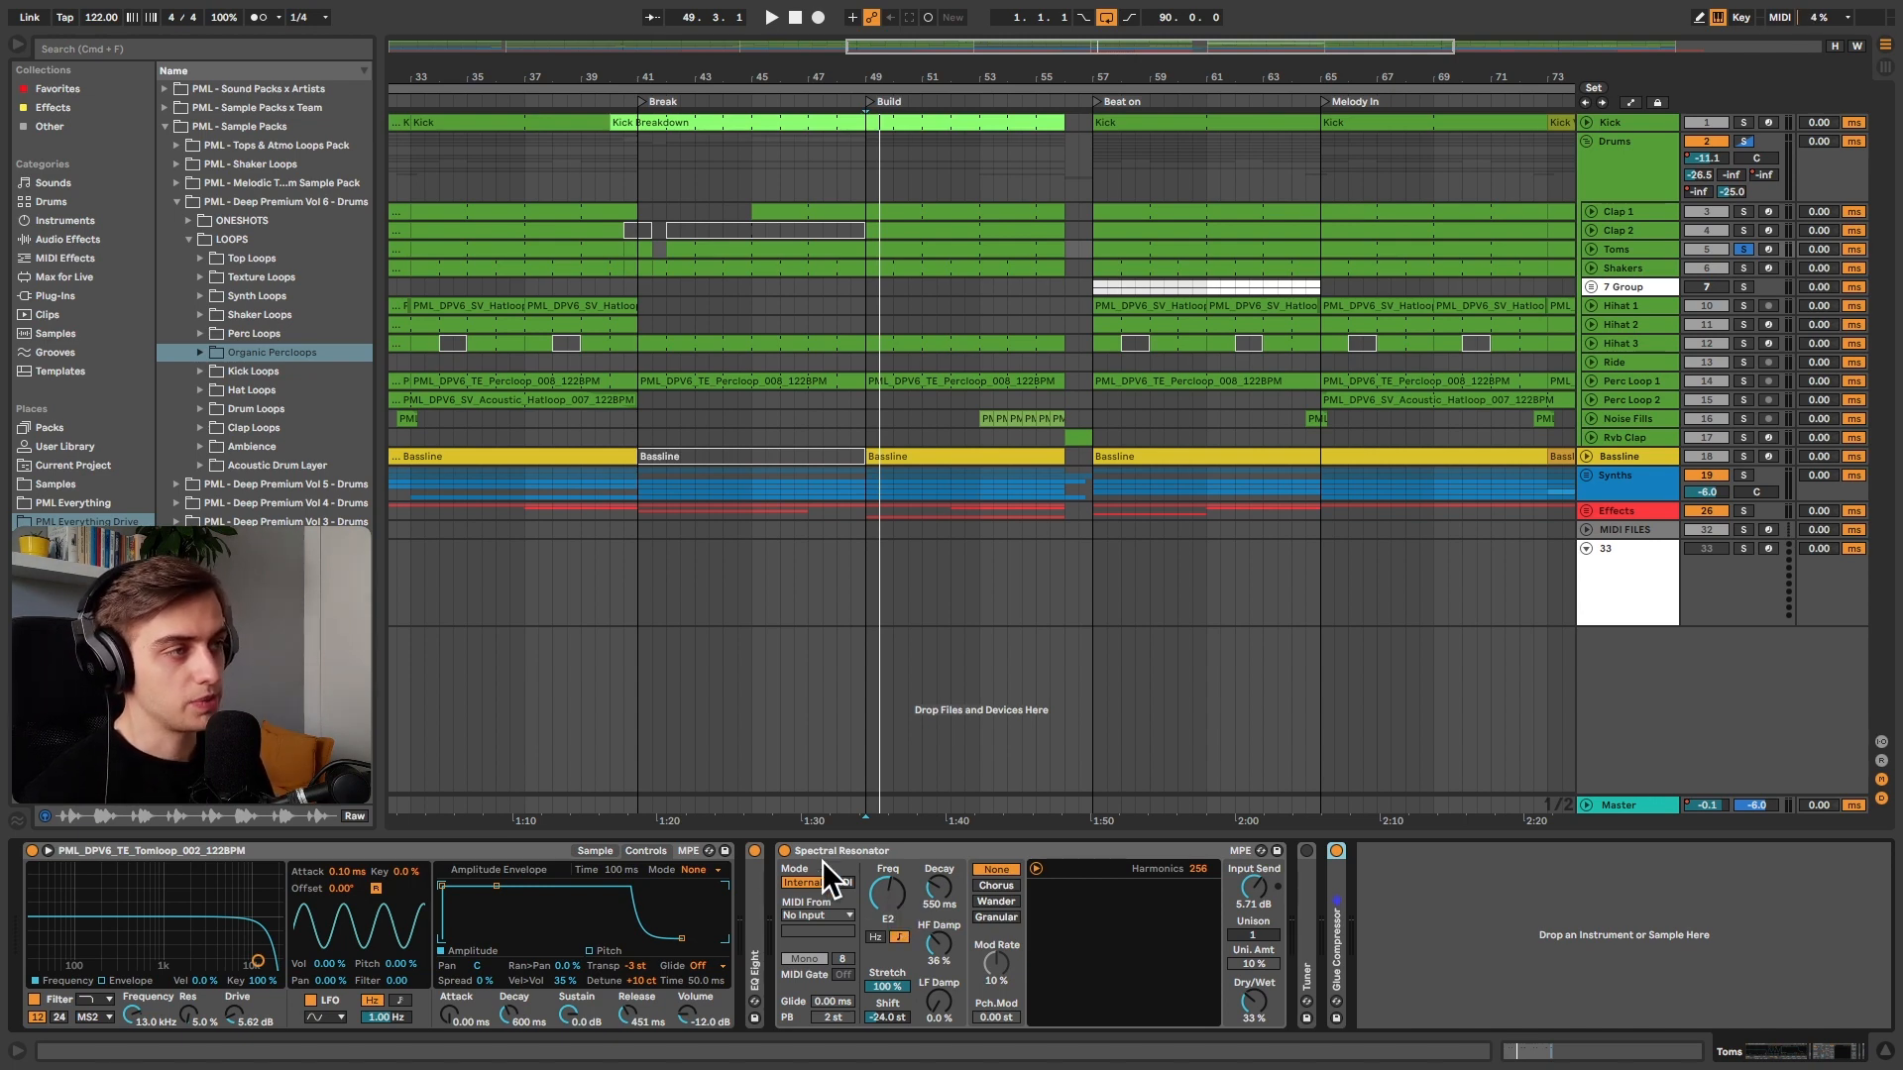
pyautogui.click(784, 850)
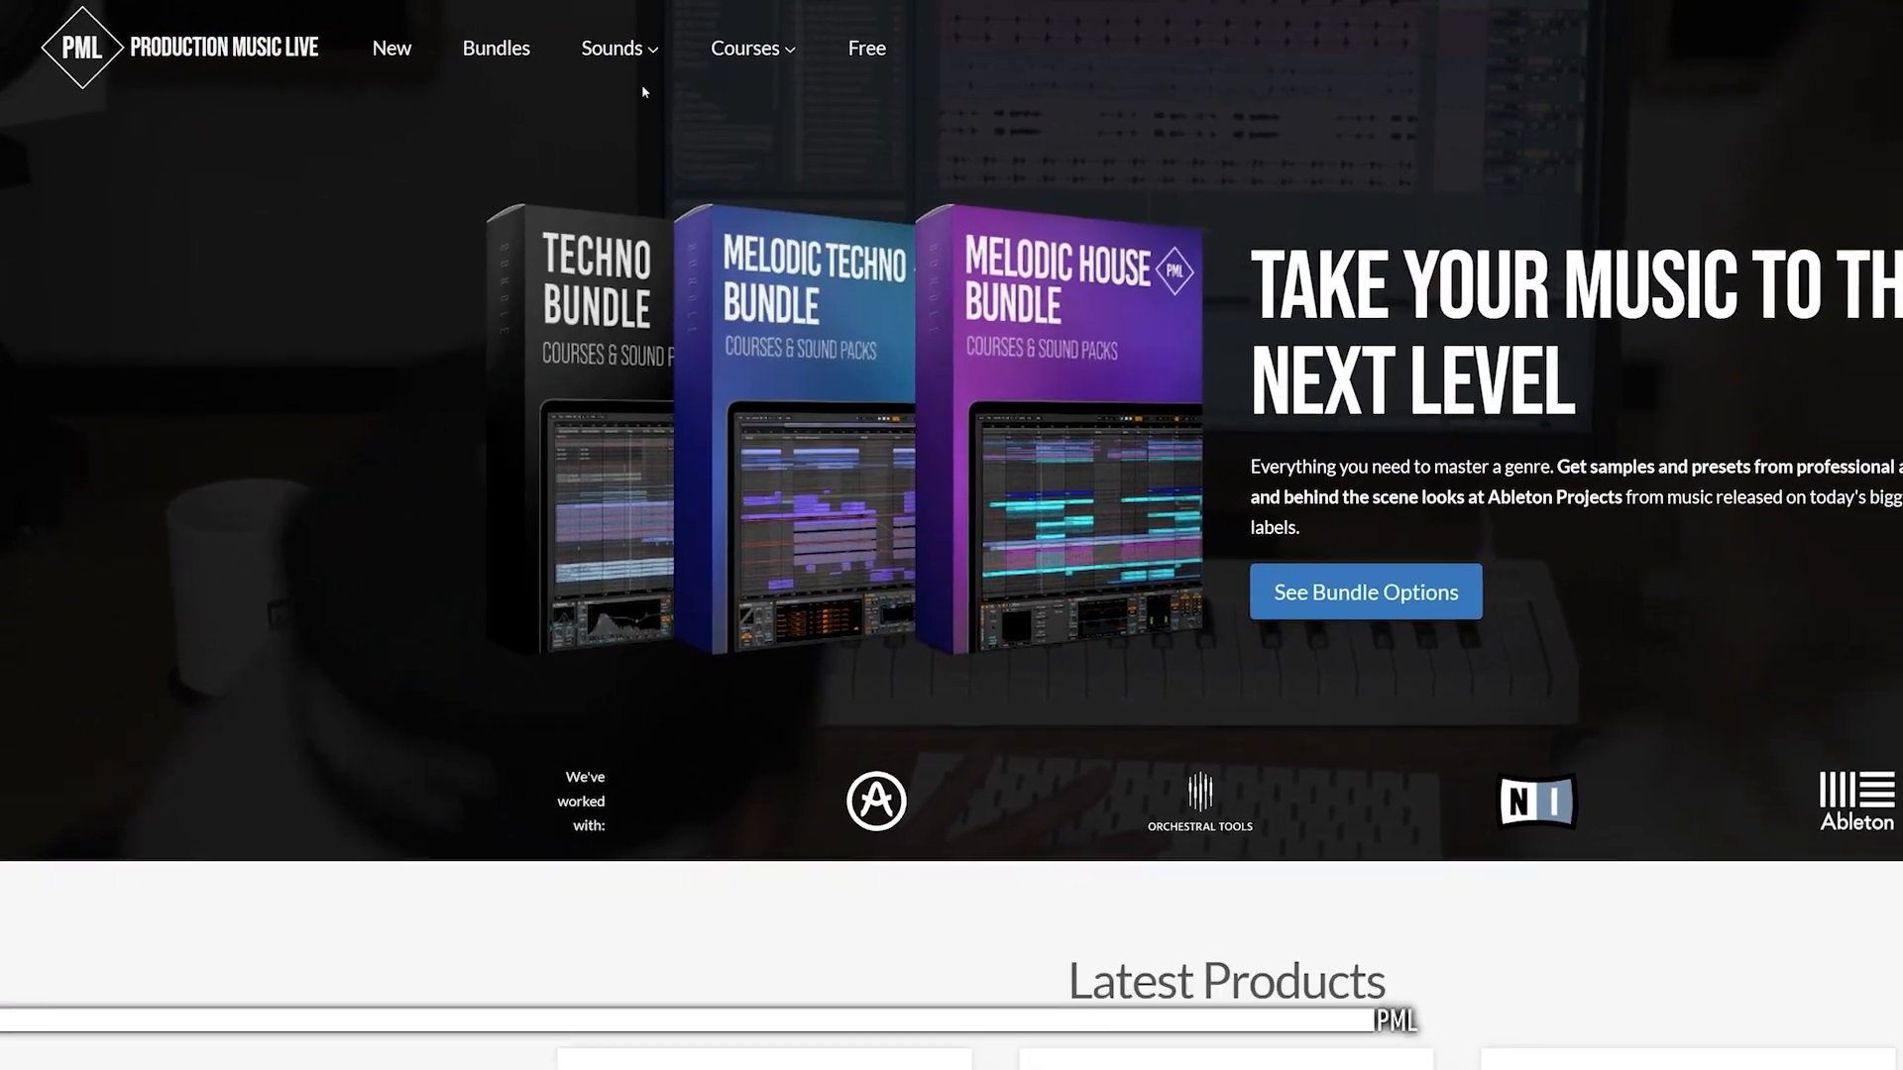
# - Switch to the Production Music Live website and look through the Beginner to Advanced in Ableton Live course page and its Foundations courses
pyautogui.moveTo(727, 56)
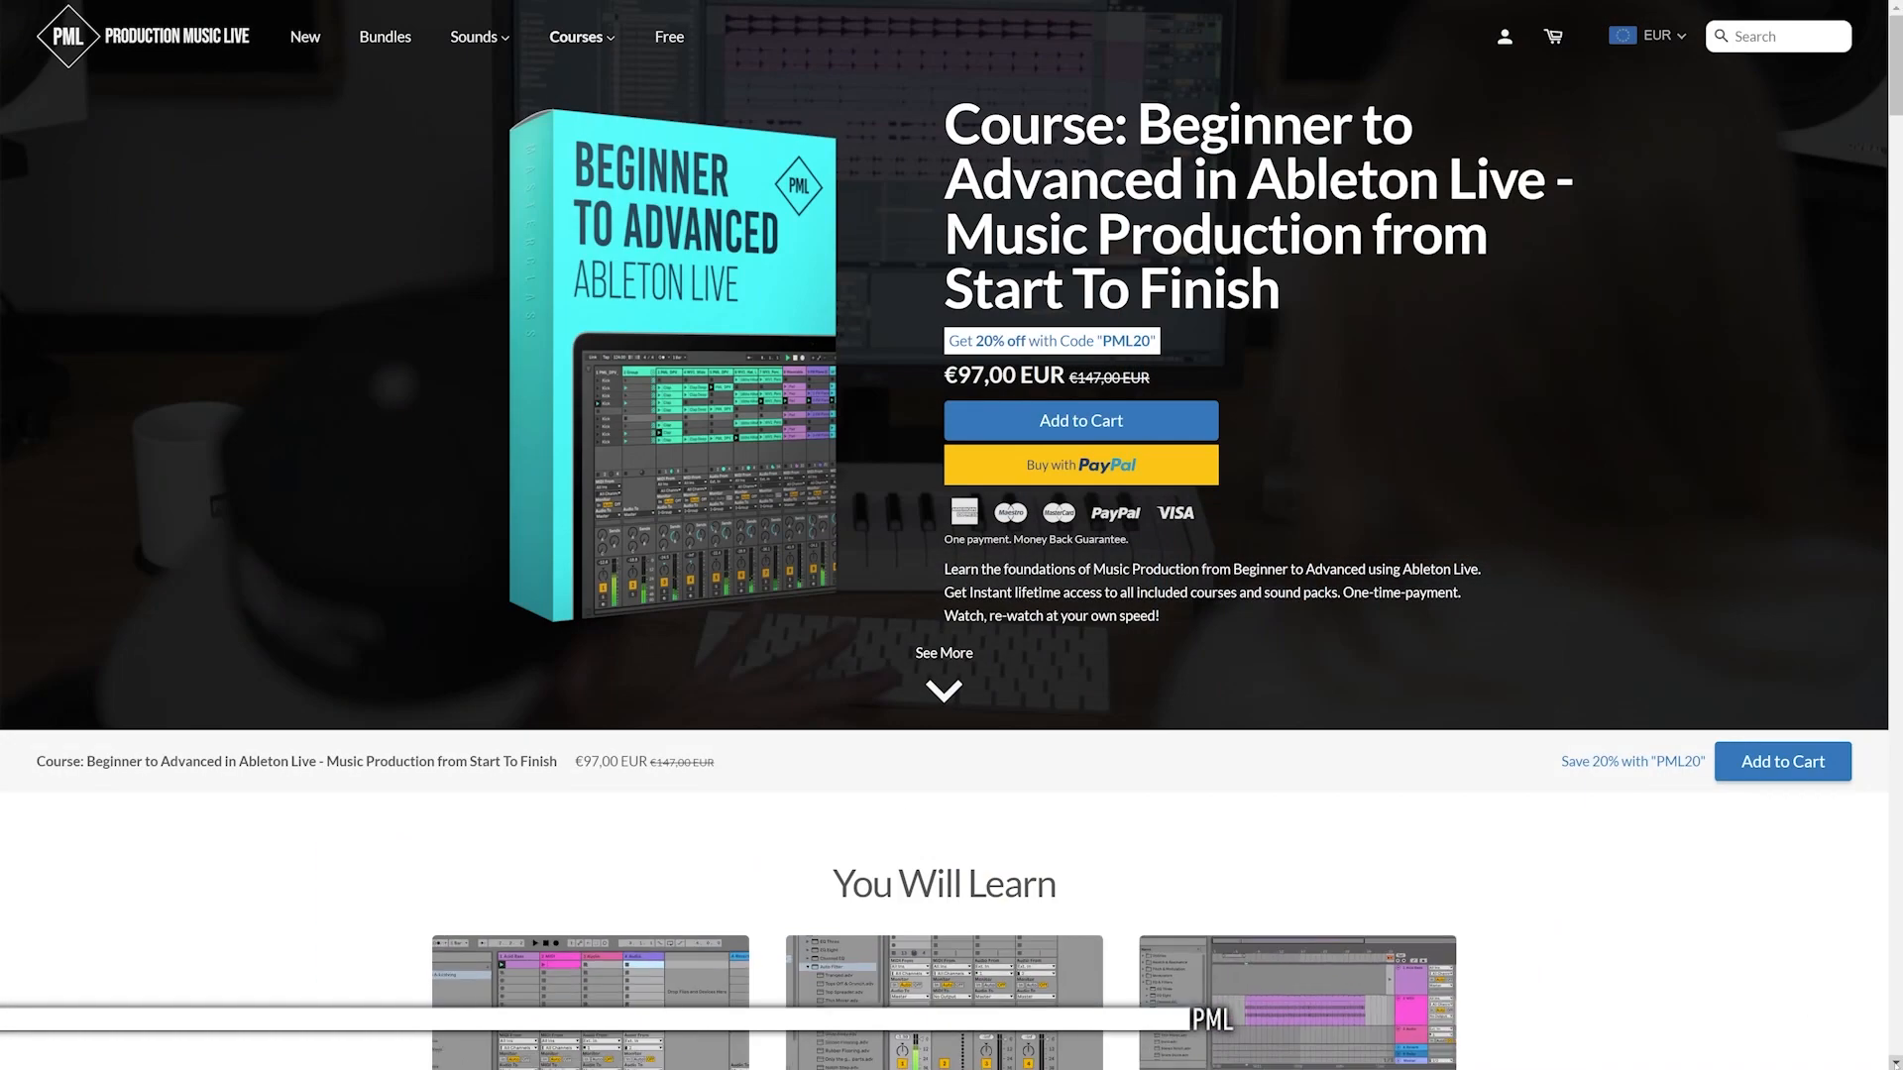
pyautogui.scroll(-8, 944, 535)
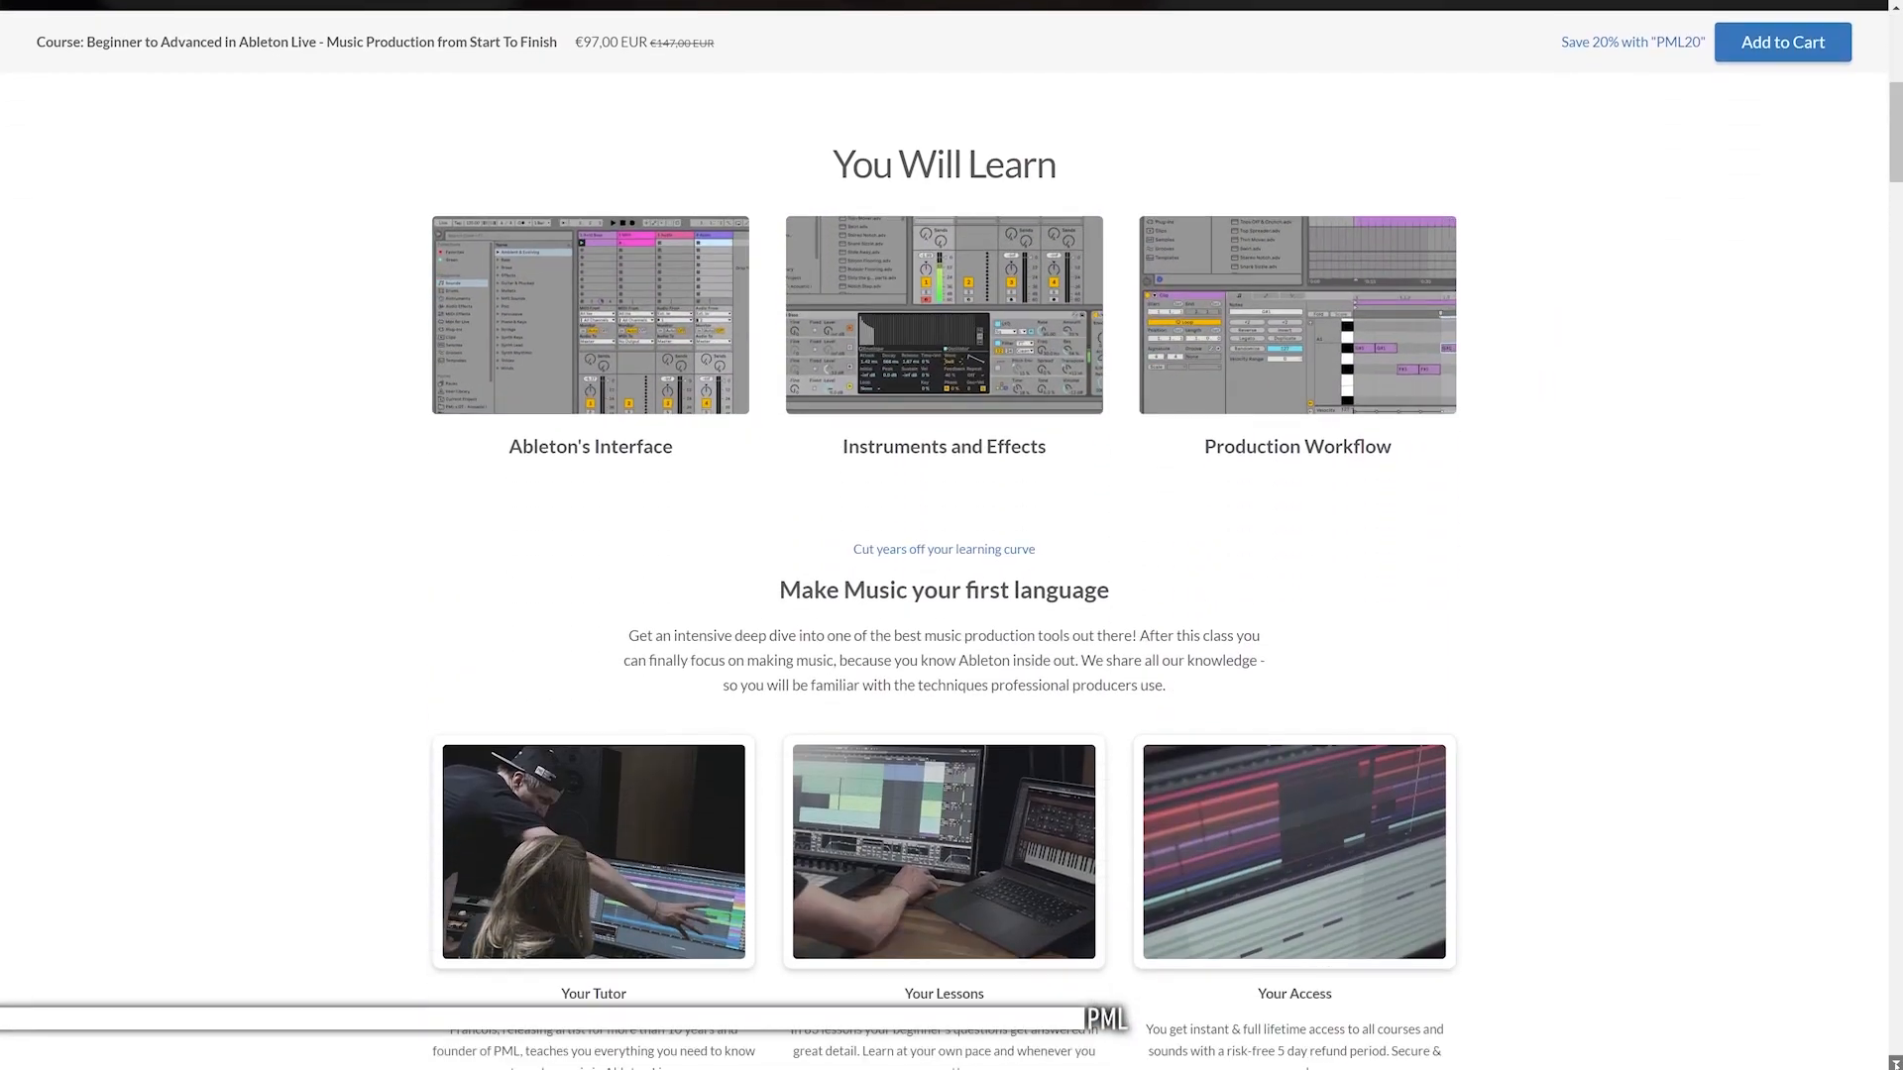
pyautogui.scroll(-7, 943, 535)
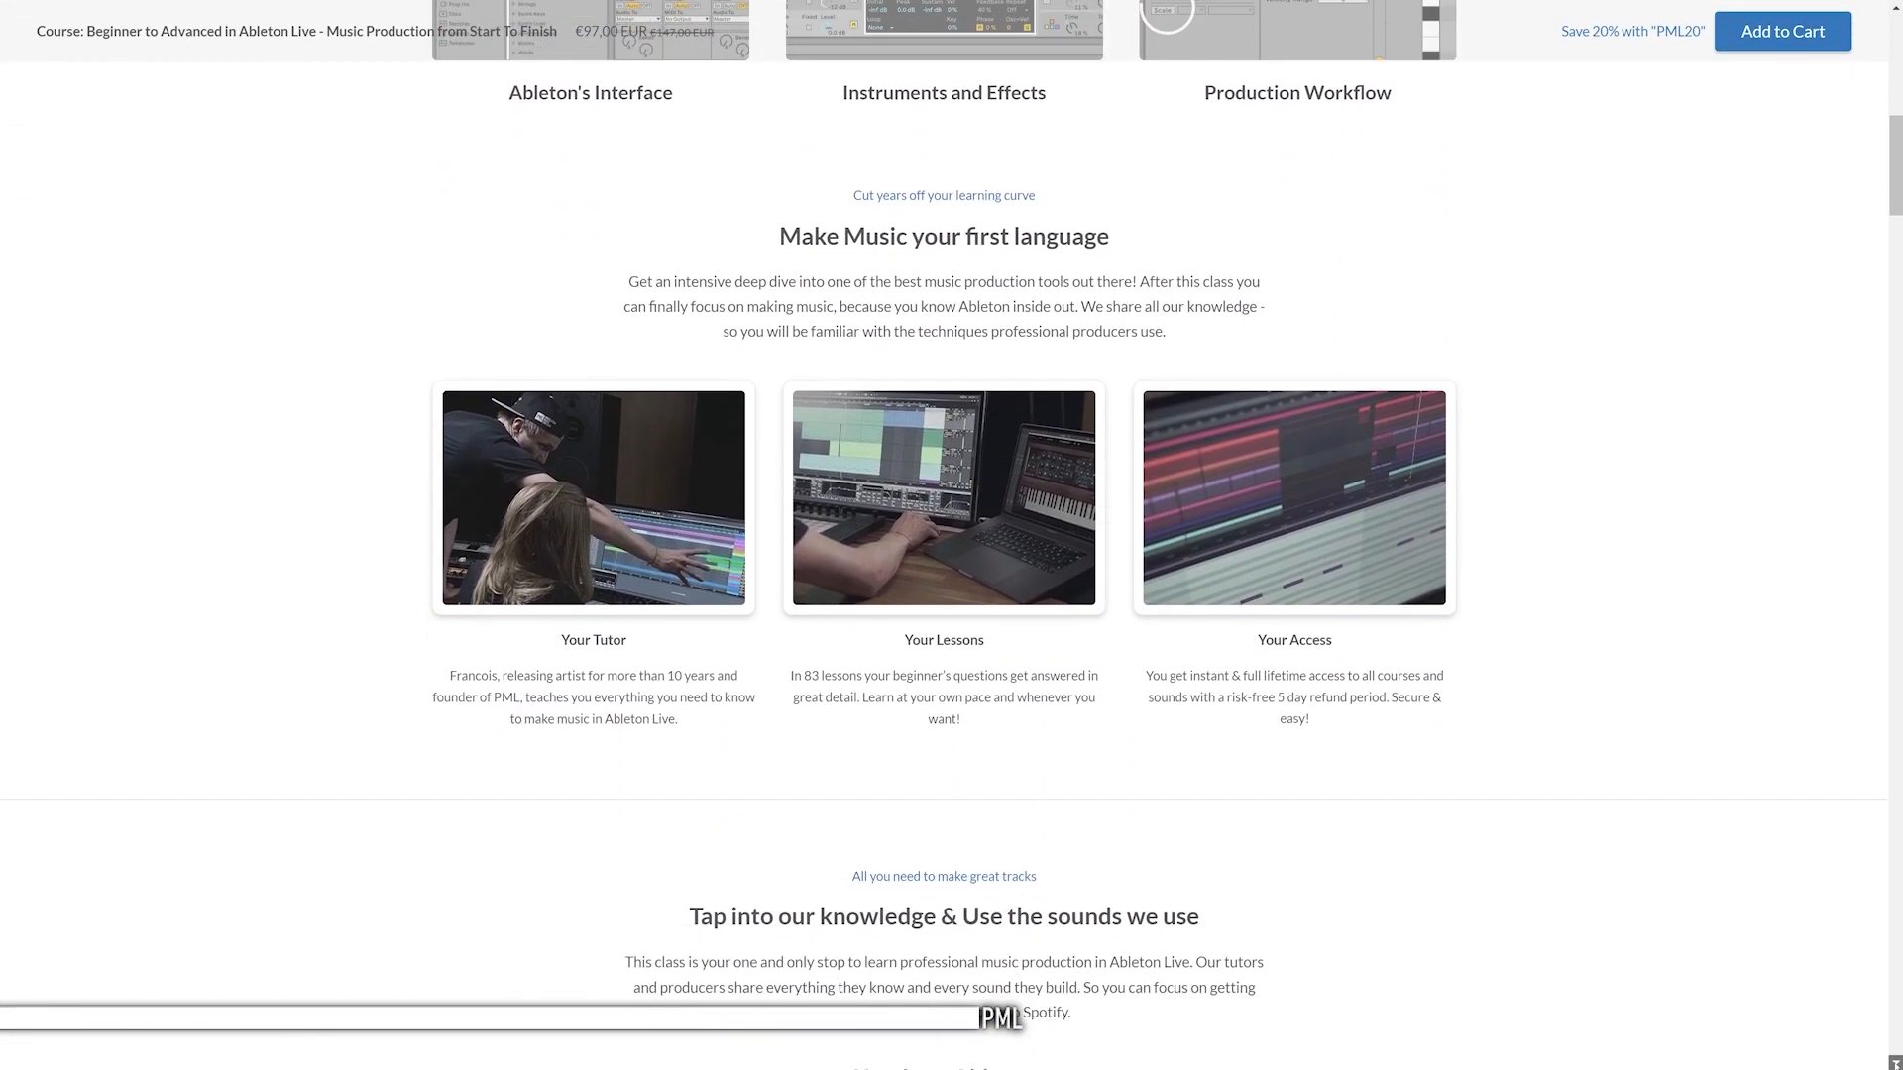
pyautogui.scroll(-4, 944, 536)
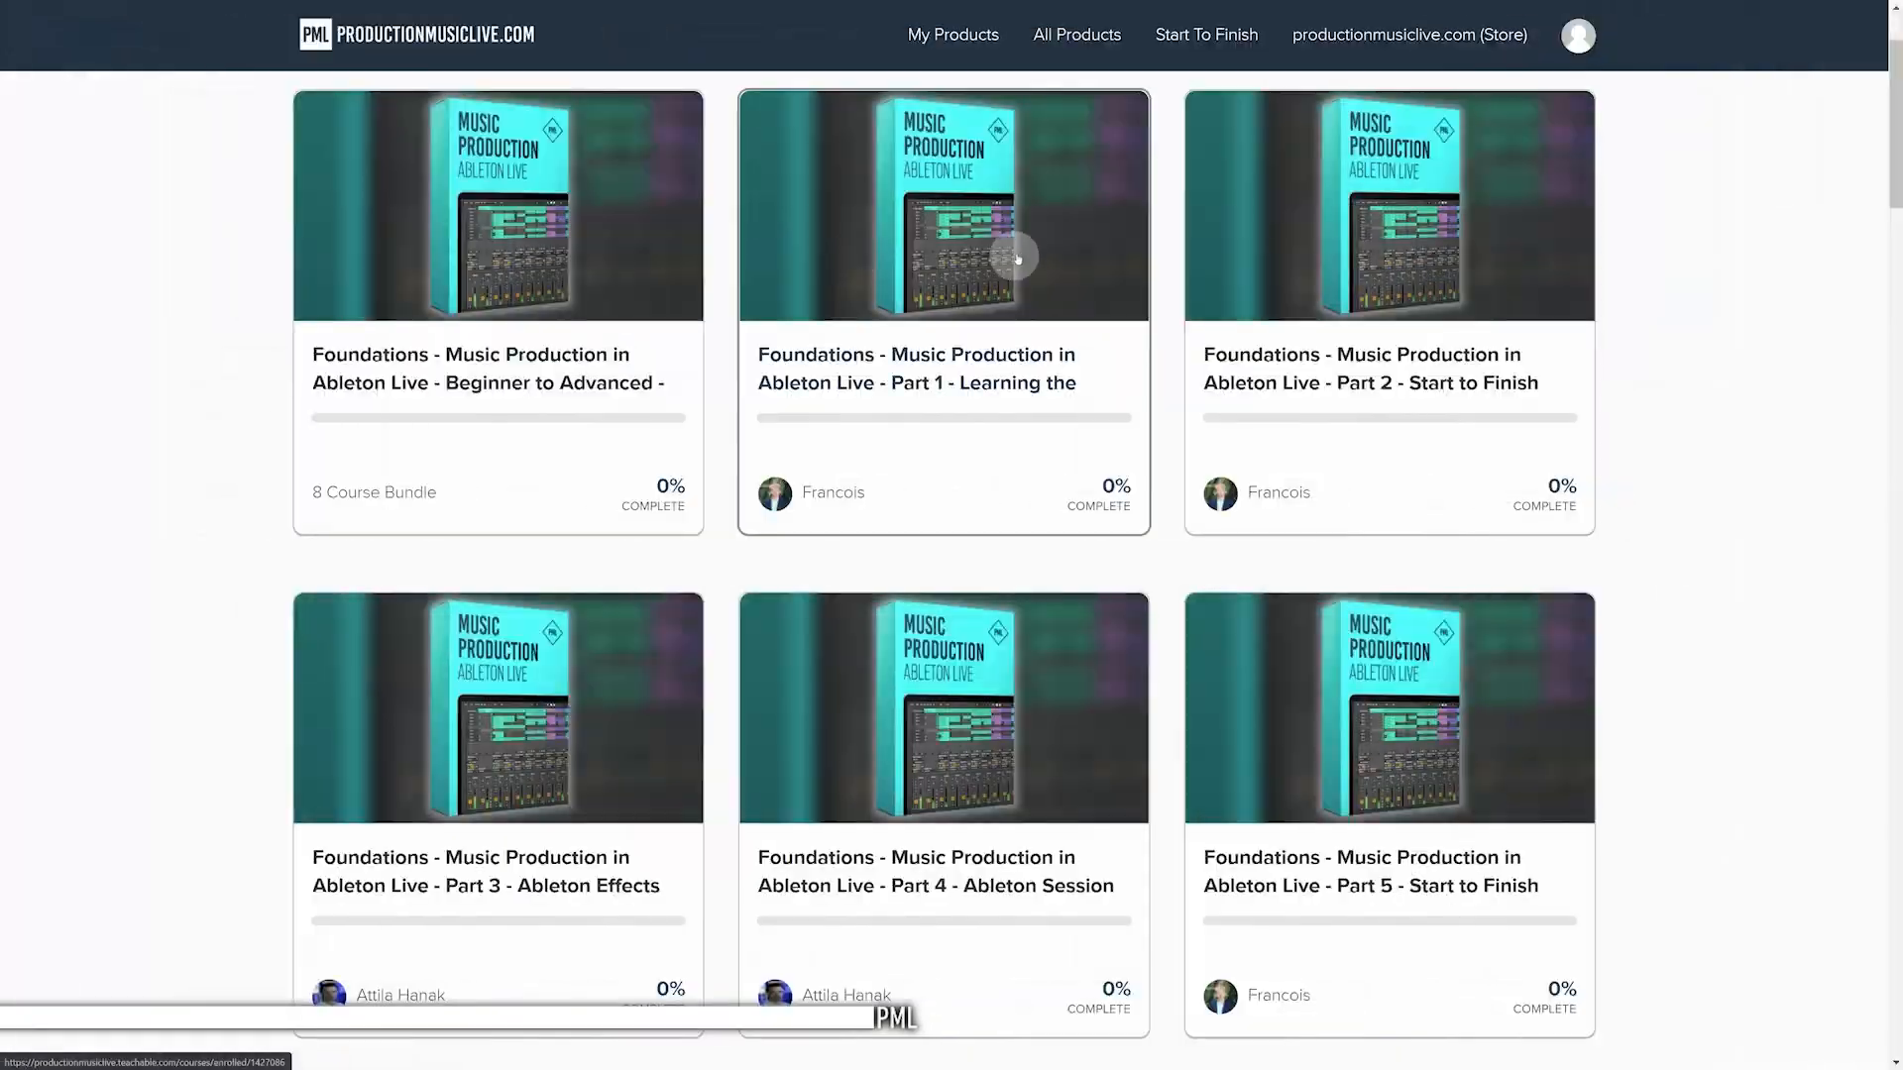
pyautogui.click(942, 380)
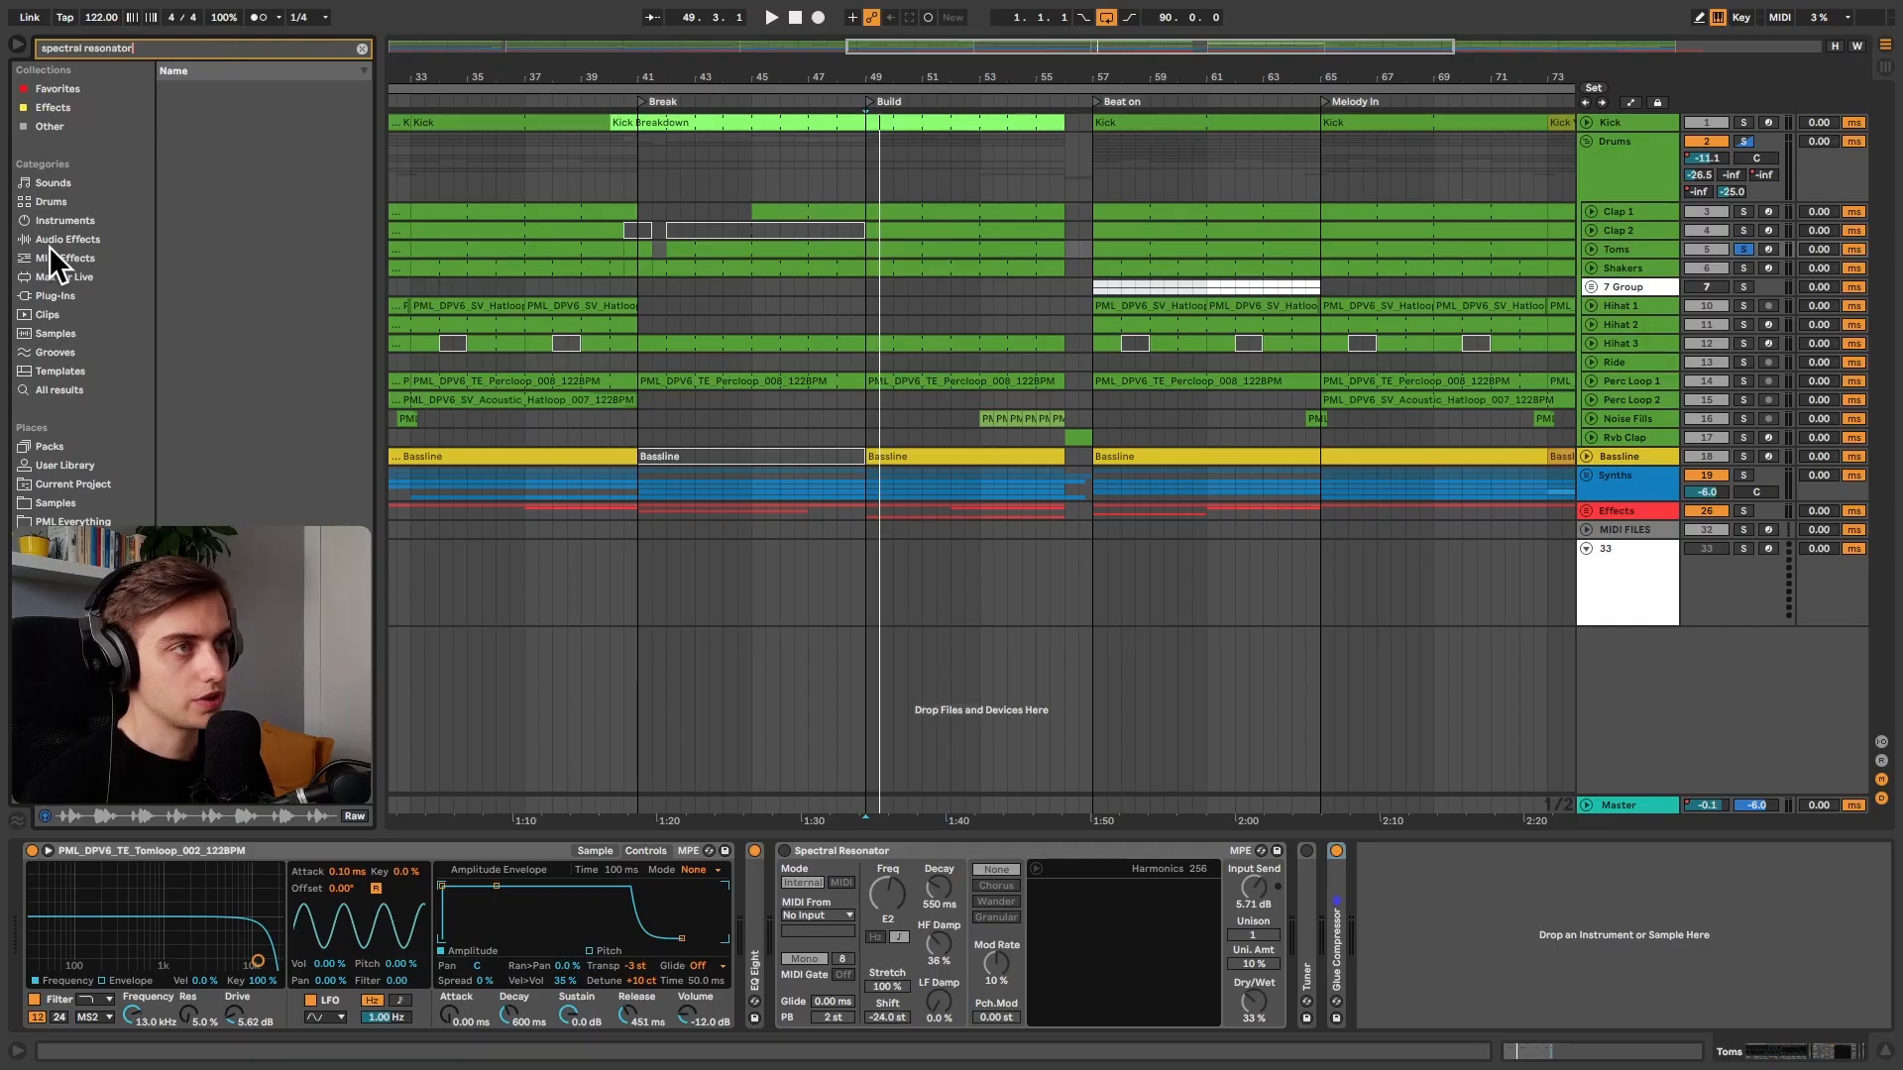
# - Find Spectral Resonator among the audio effects and add a fresh instance to the Toms chain after the bypassed one
pyautogui.click(49, 241)
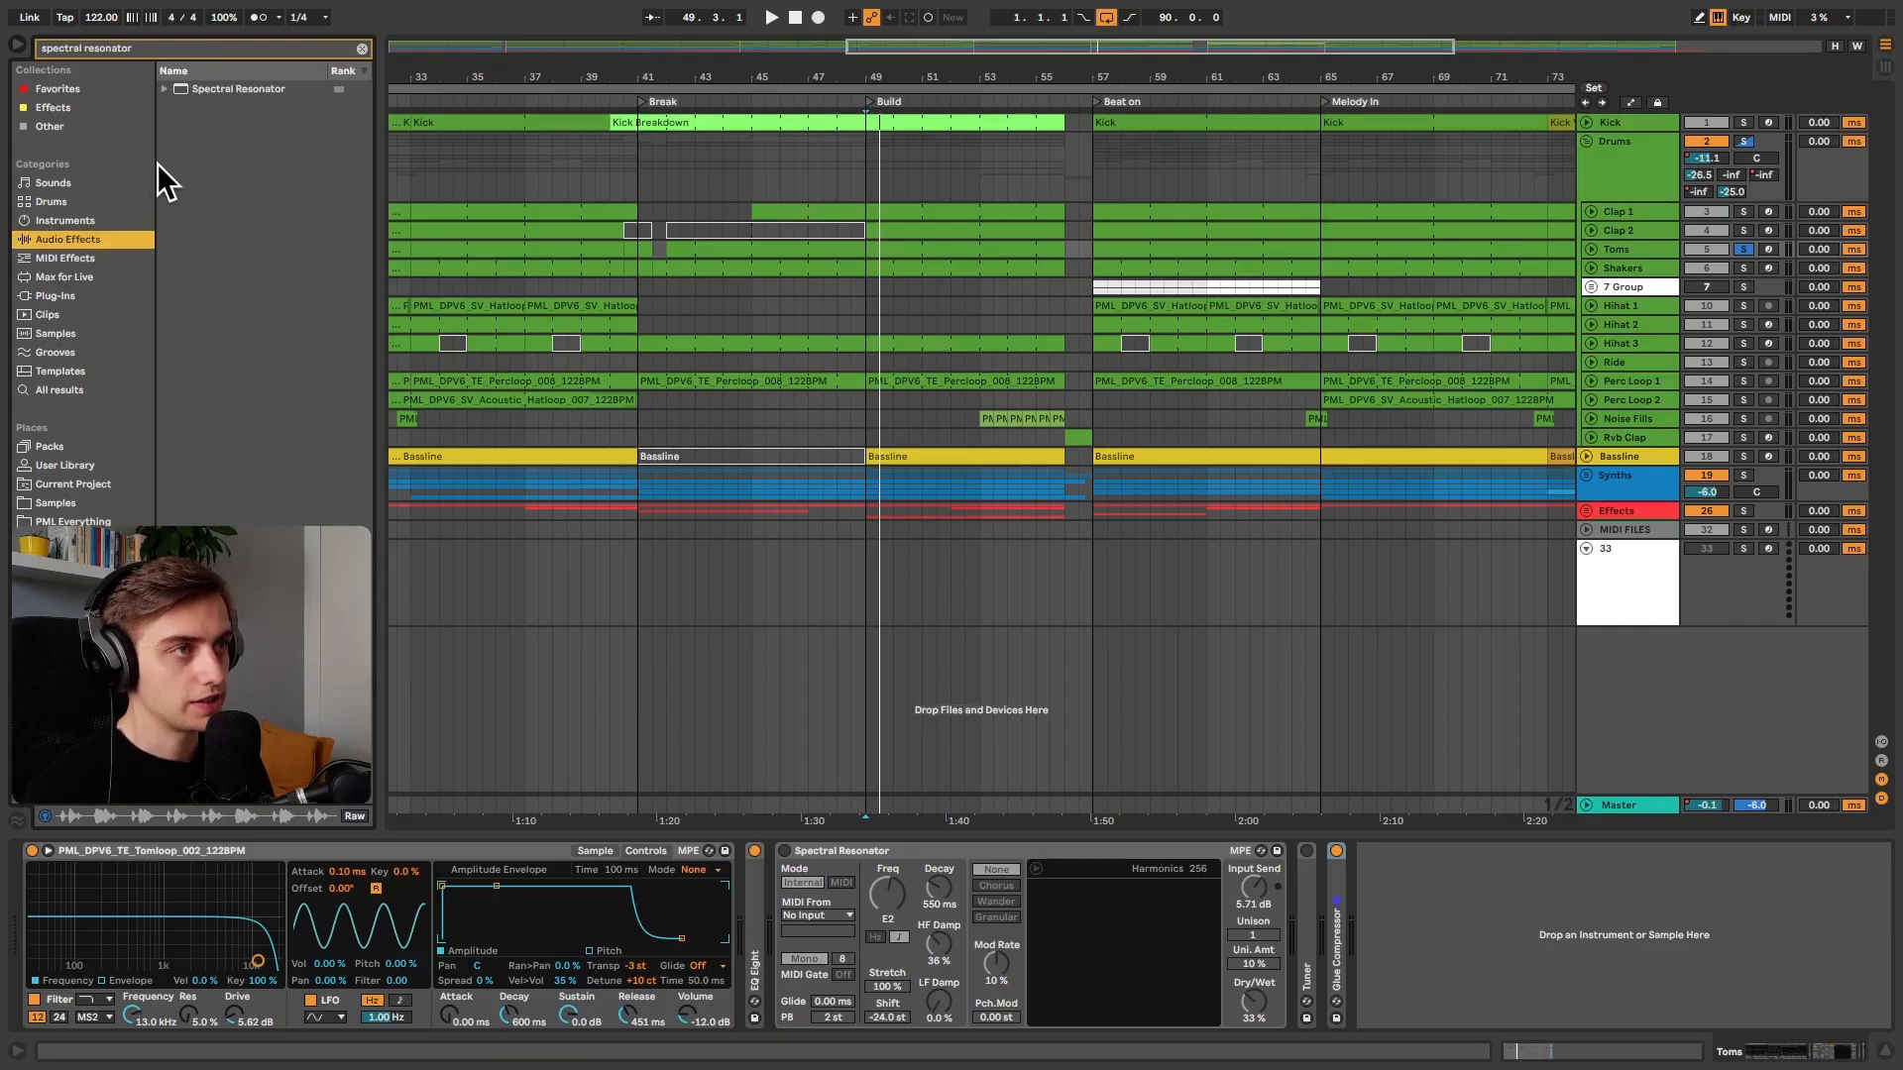
pyautogui.click(207, 84)
pyautogui.moveTo(206, 83); pyautogui.dragTo(1300, 949)
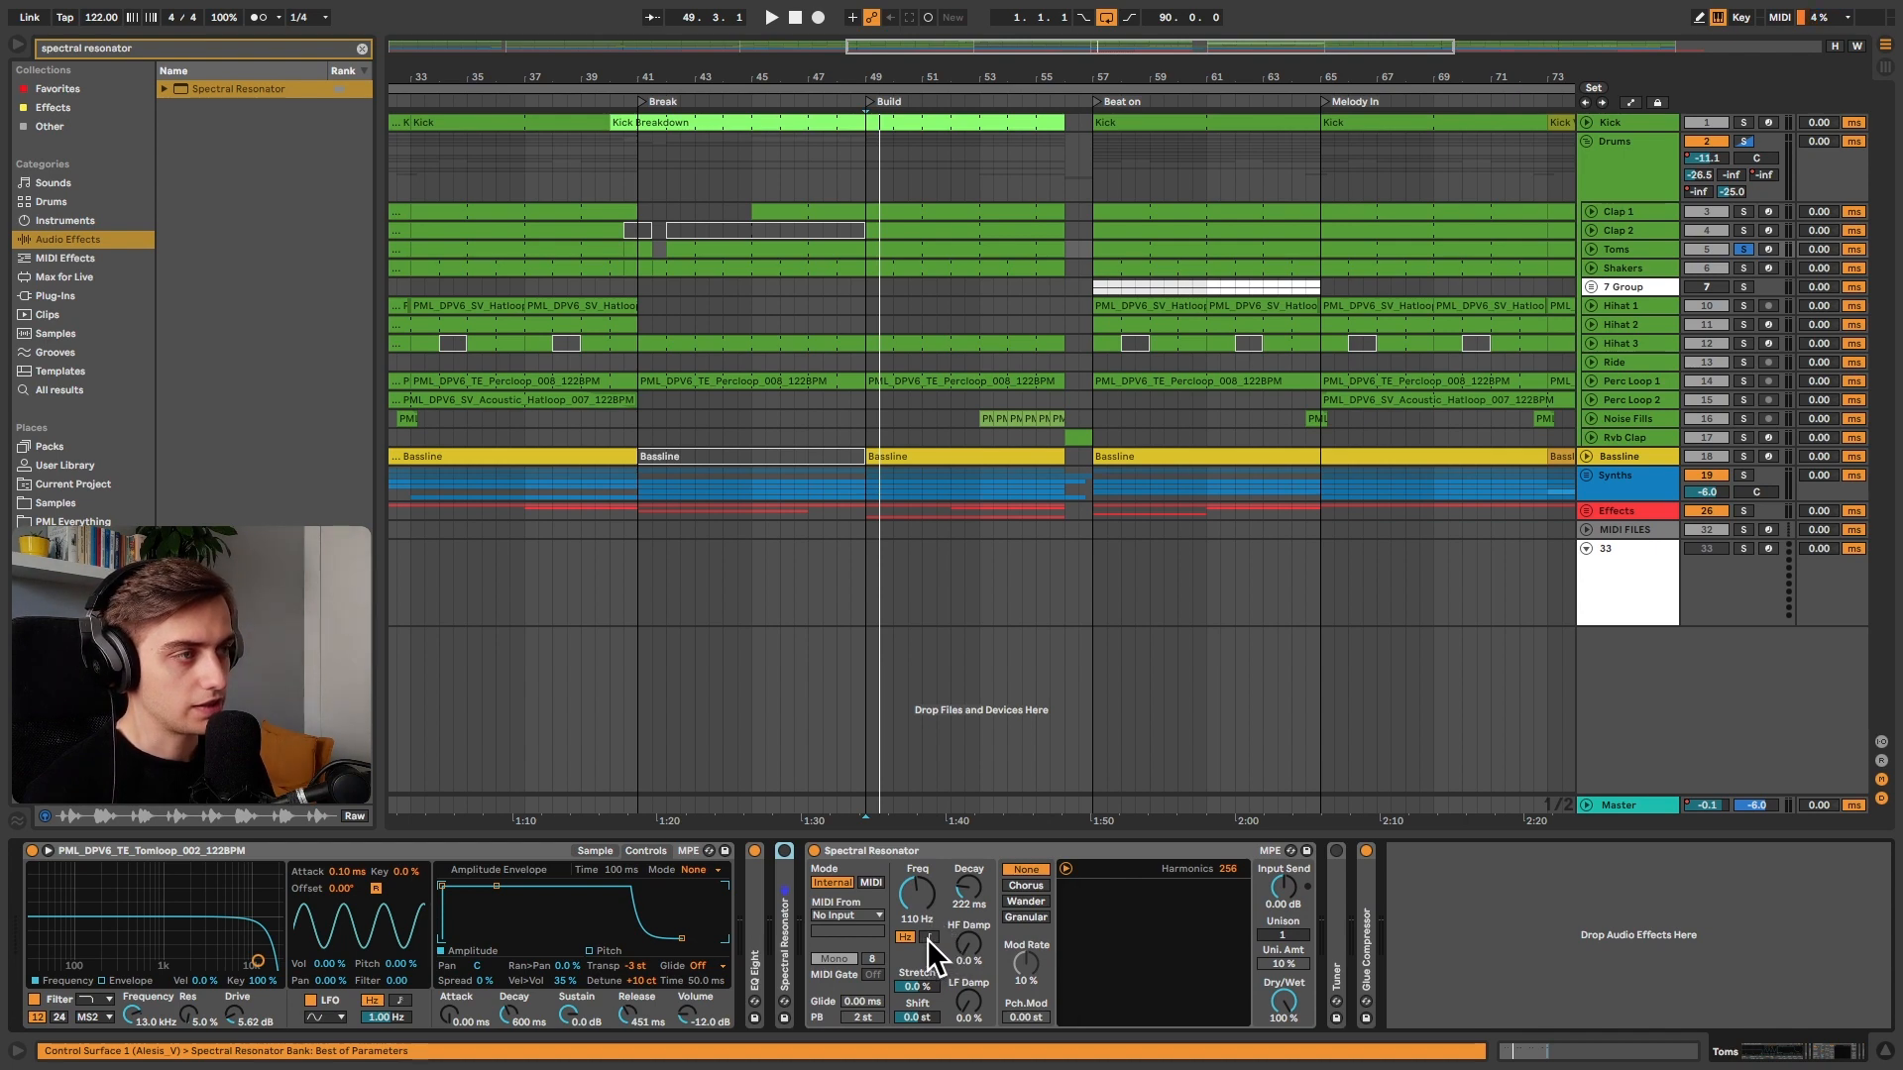
# - Switch the new Spectral Resonator's frequency to note values, tune it to E2, and play the toms
pyautogui.click(927, 938)
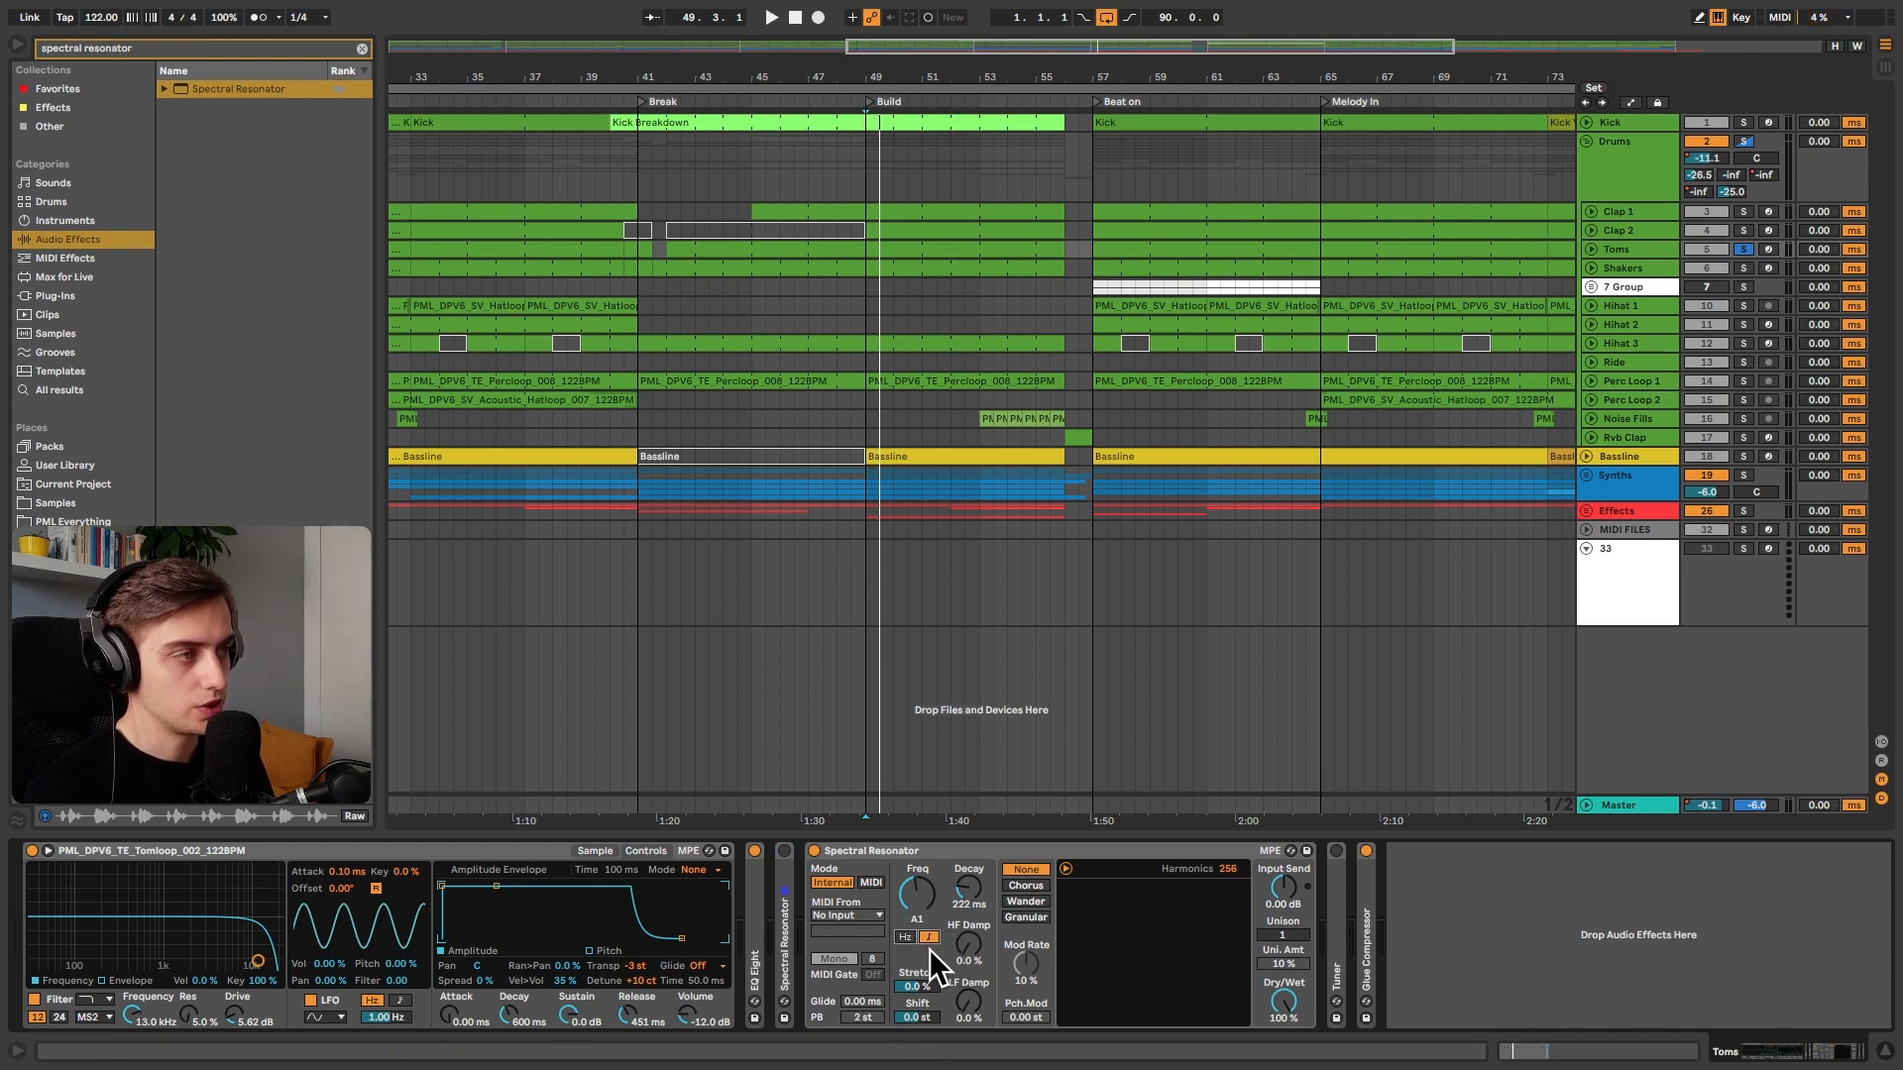
pyautogui.moveTo(917, 894); pyautogui.dragTo(917, 866)
pyautogui.press('space')
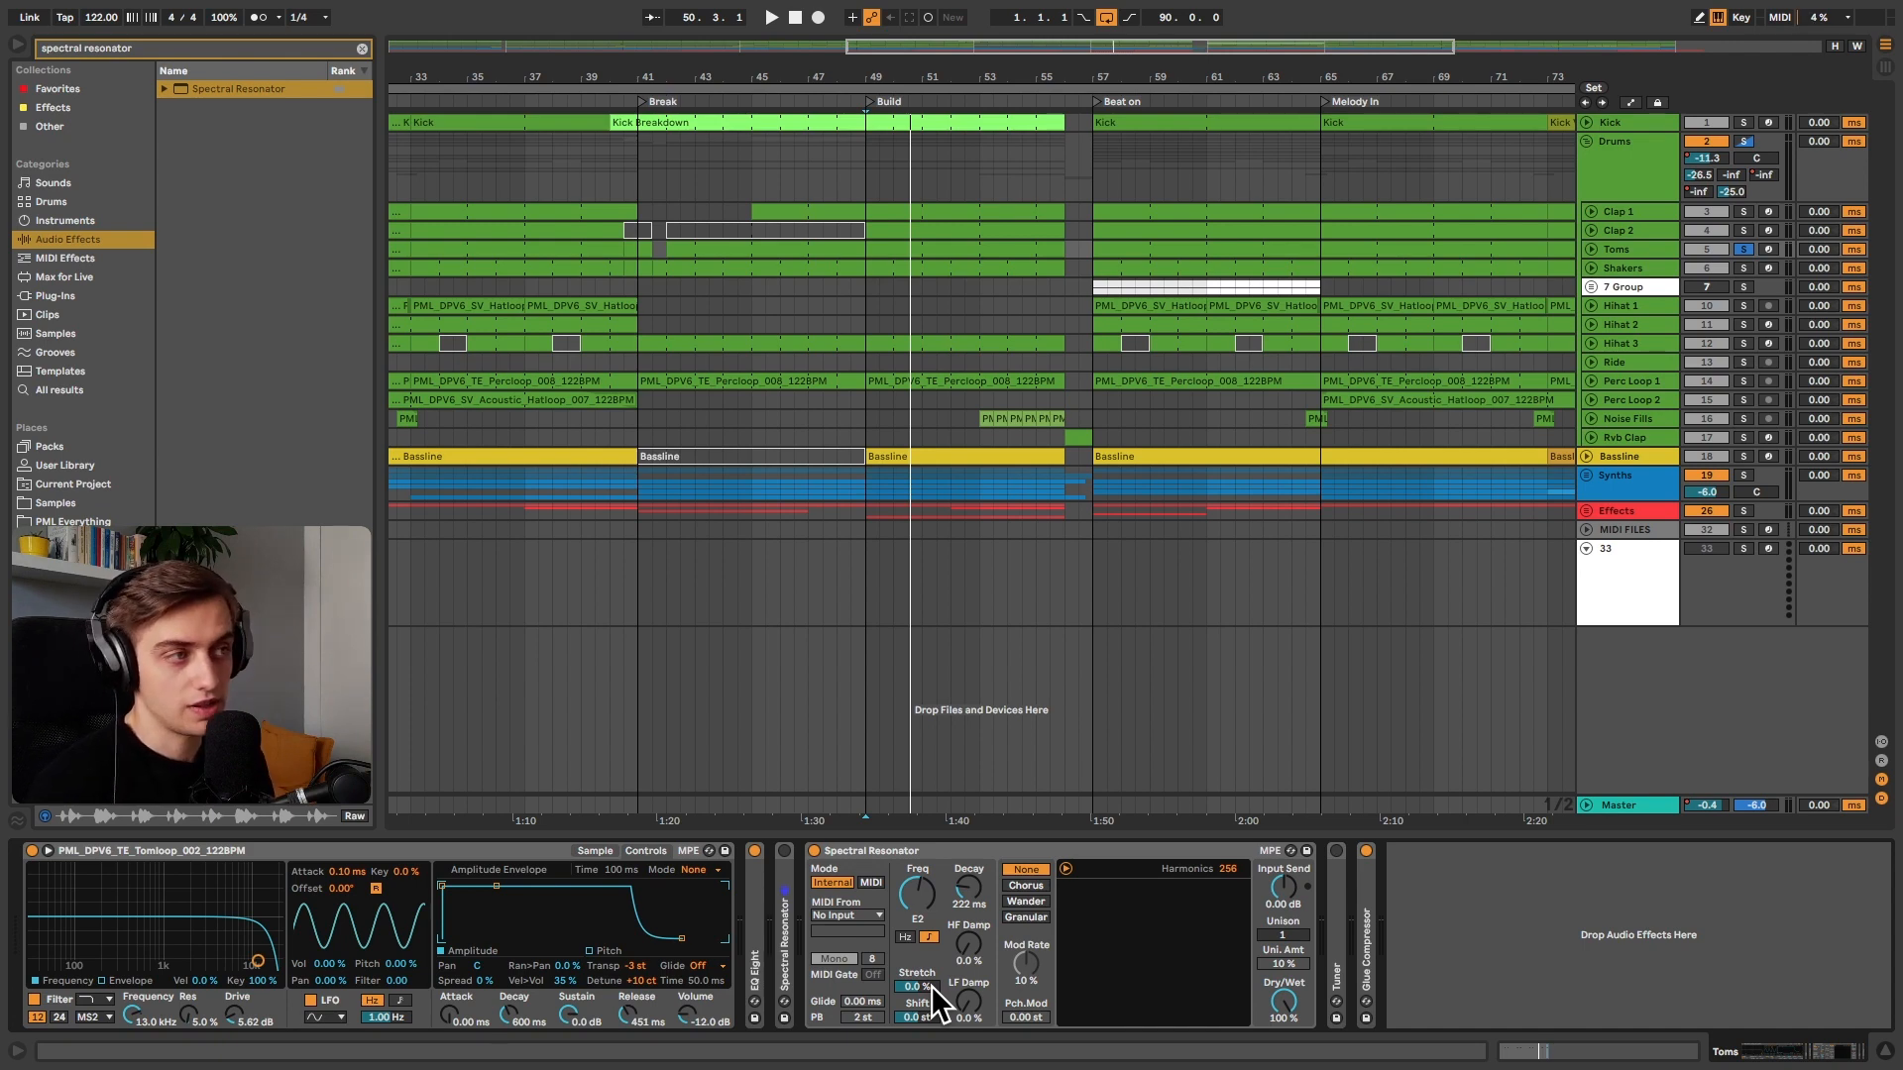
# - Set the new Spectral Resonator's Stretch to 100 % and listen to the toms
pyautogui.moveTo(931, 985); pyautogui.dragTo(931, 966)
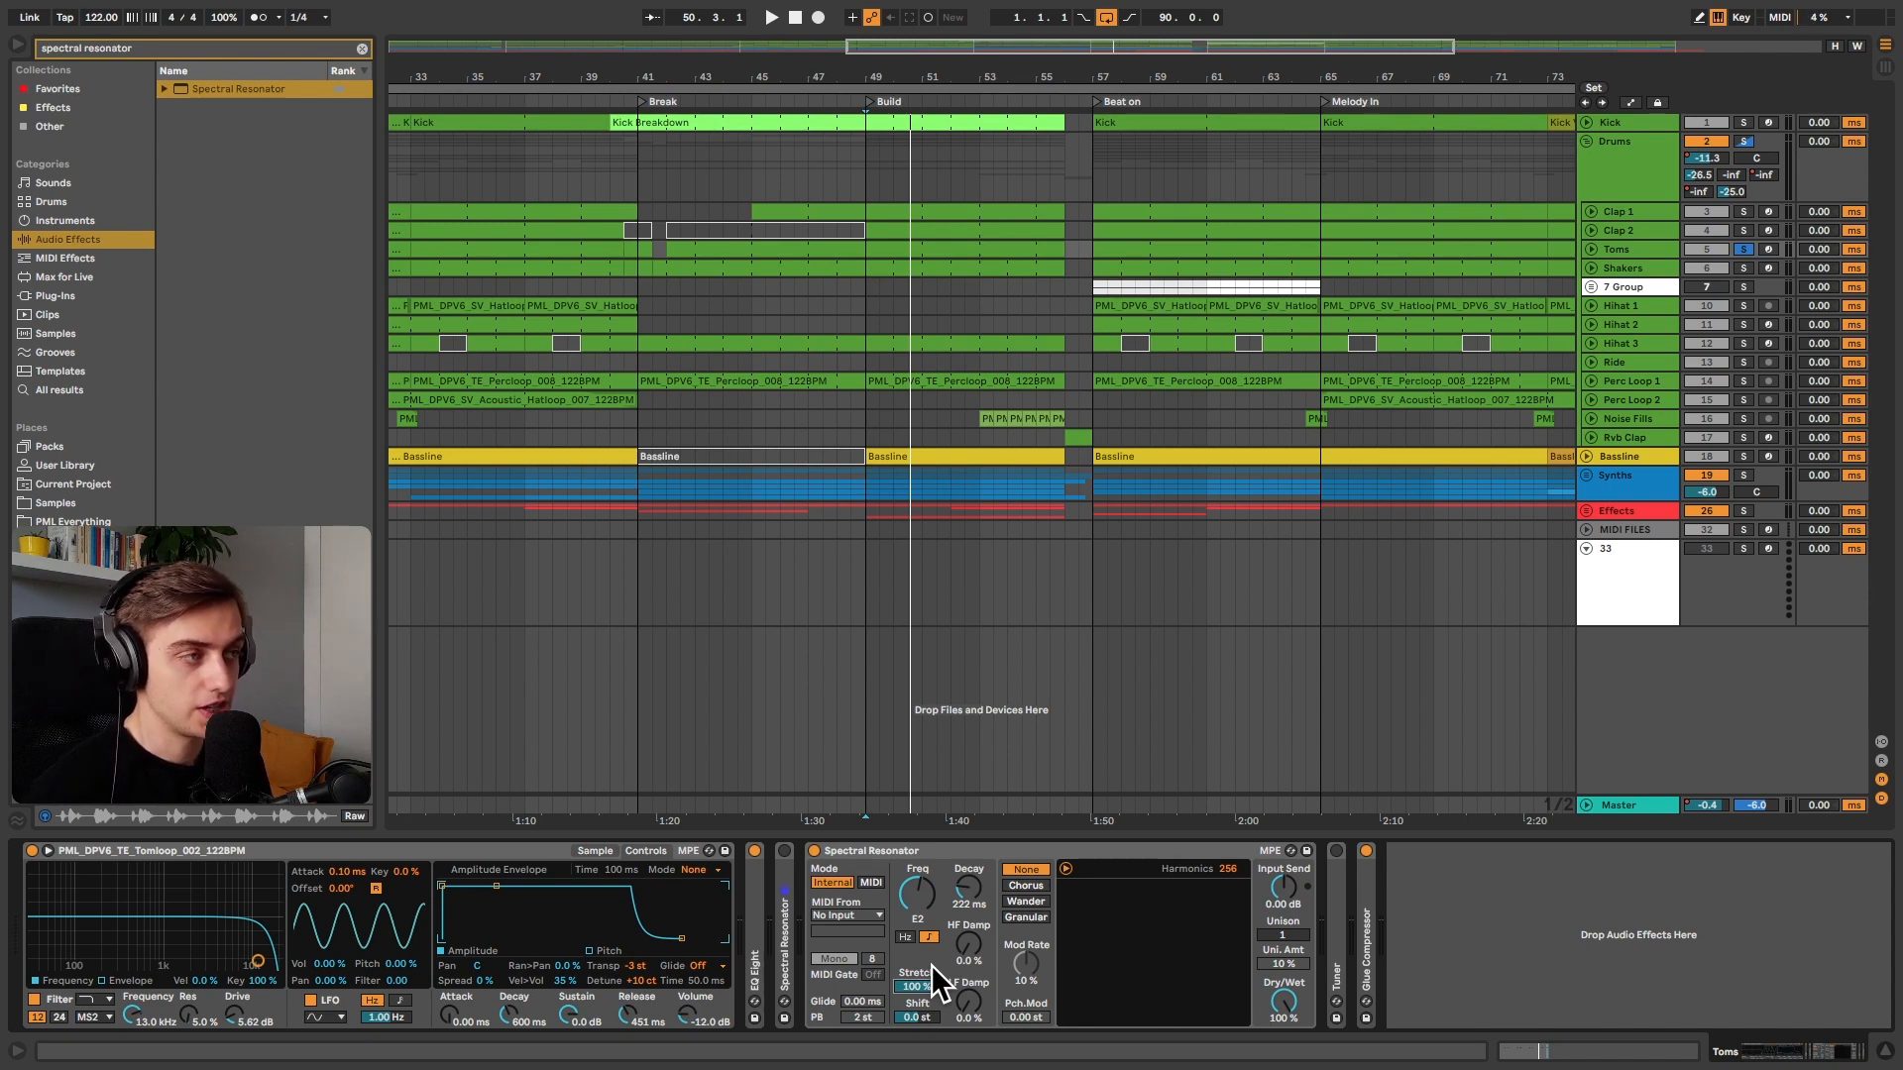
pyautogui.press('space')
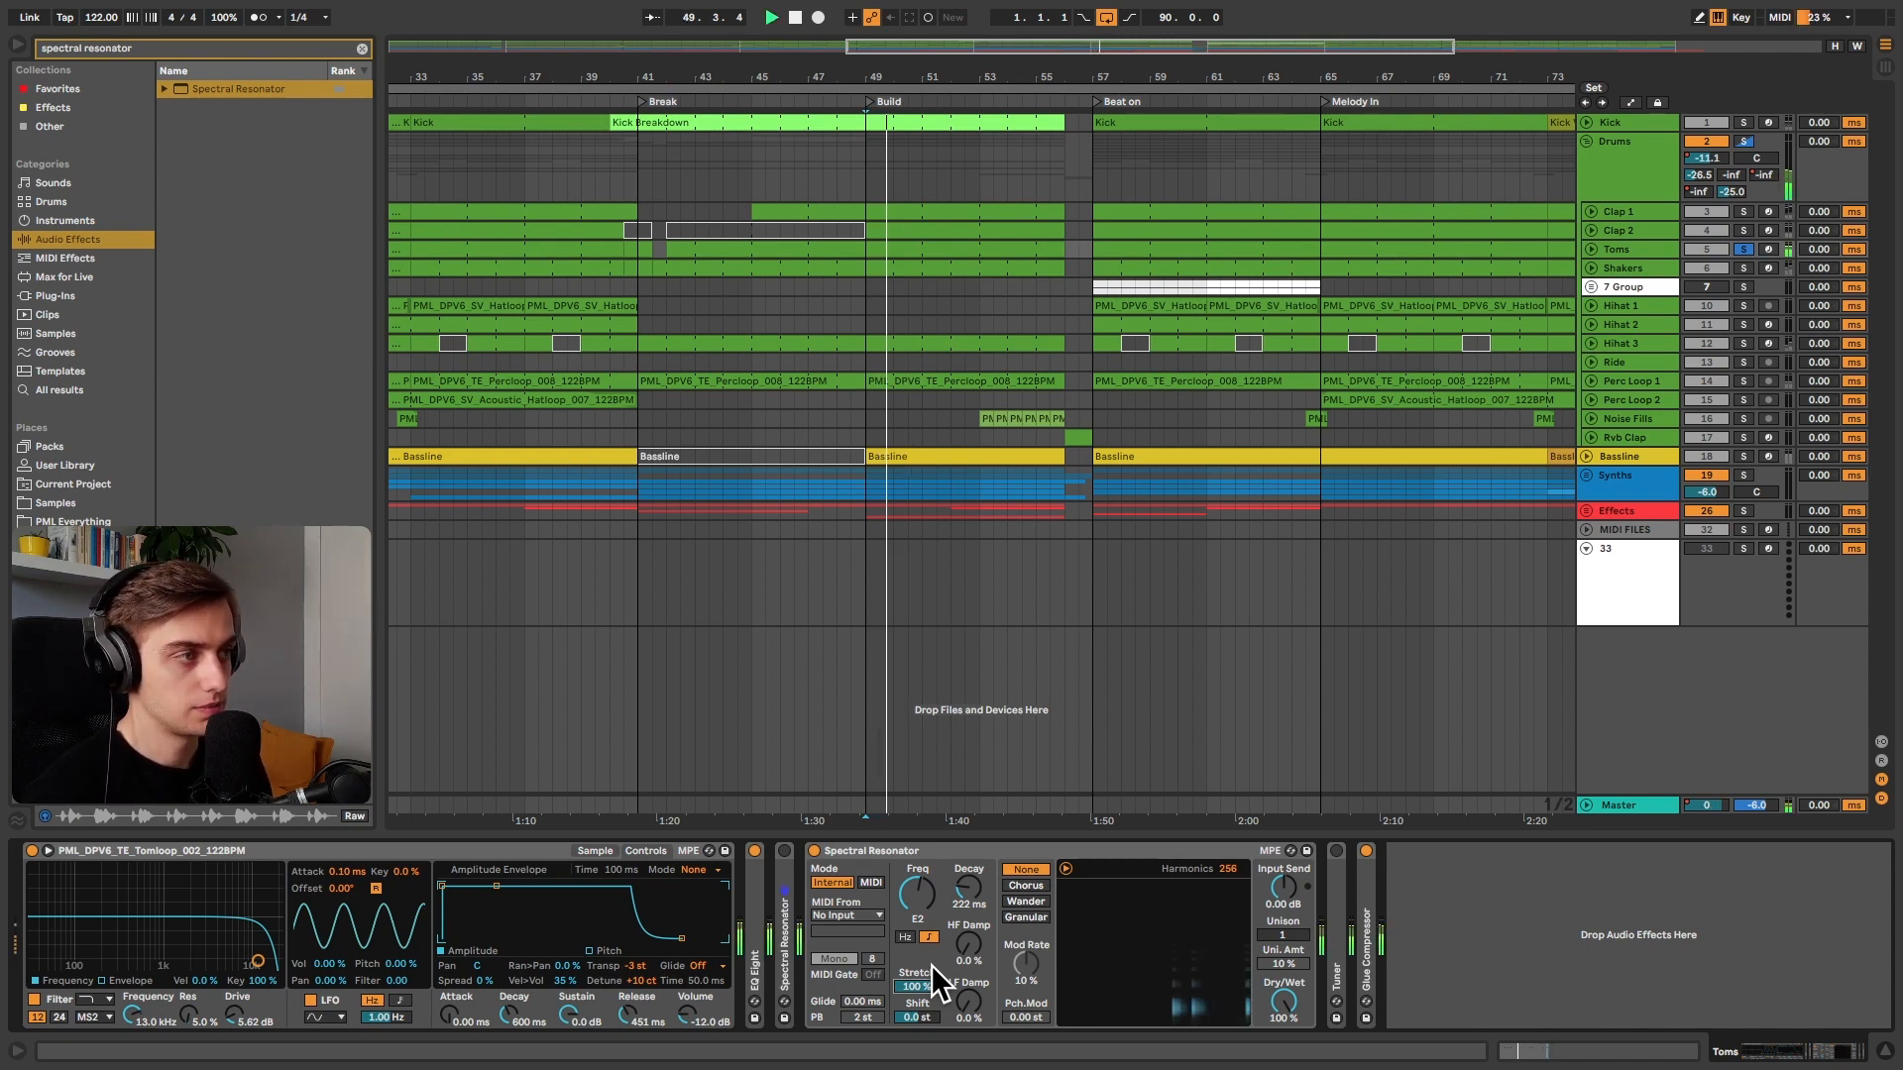
pyautogui.press('space')
# - Try a much longer Decay on the new Spectral Resonator during playback, bringing it back to 1.41 s
pyautogui.moveTo(965, 891); pyautogui.dragTo(965, 817)
pyautogui.press('space')
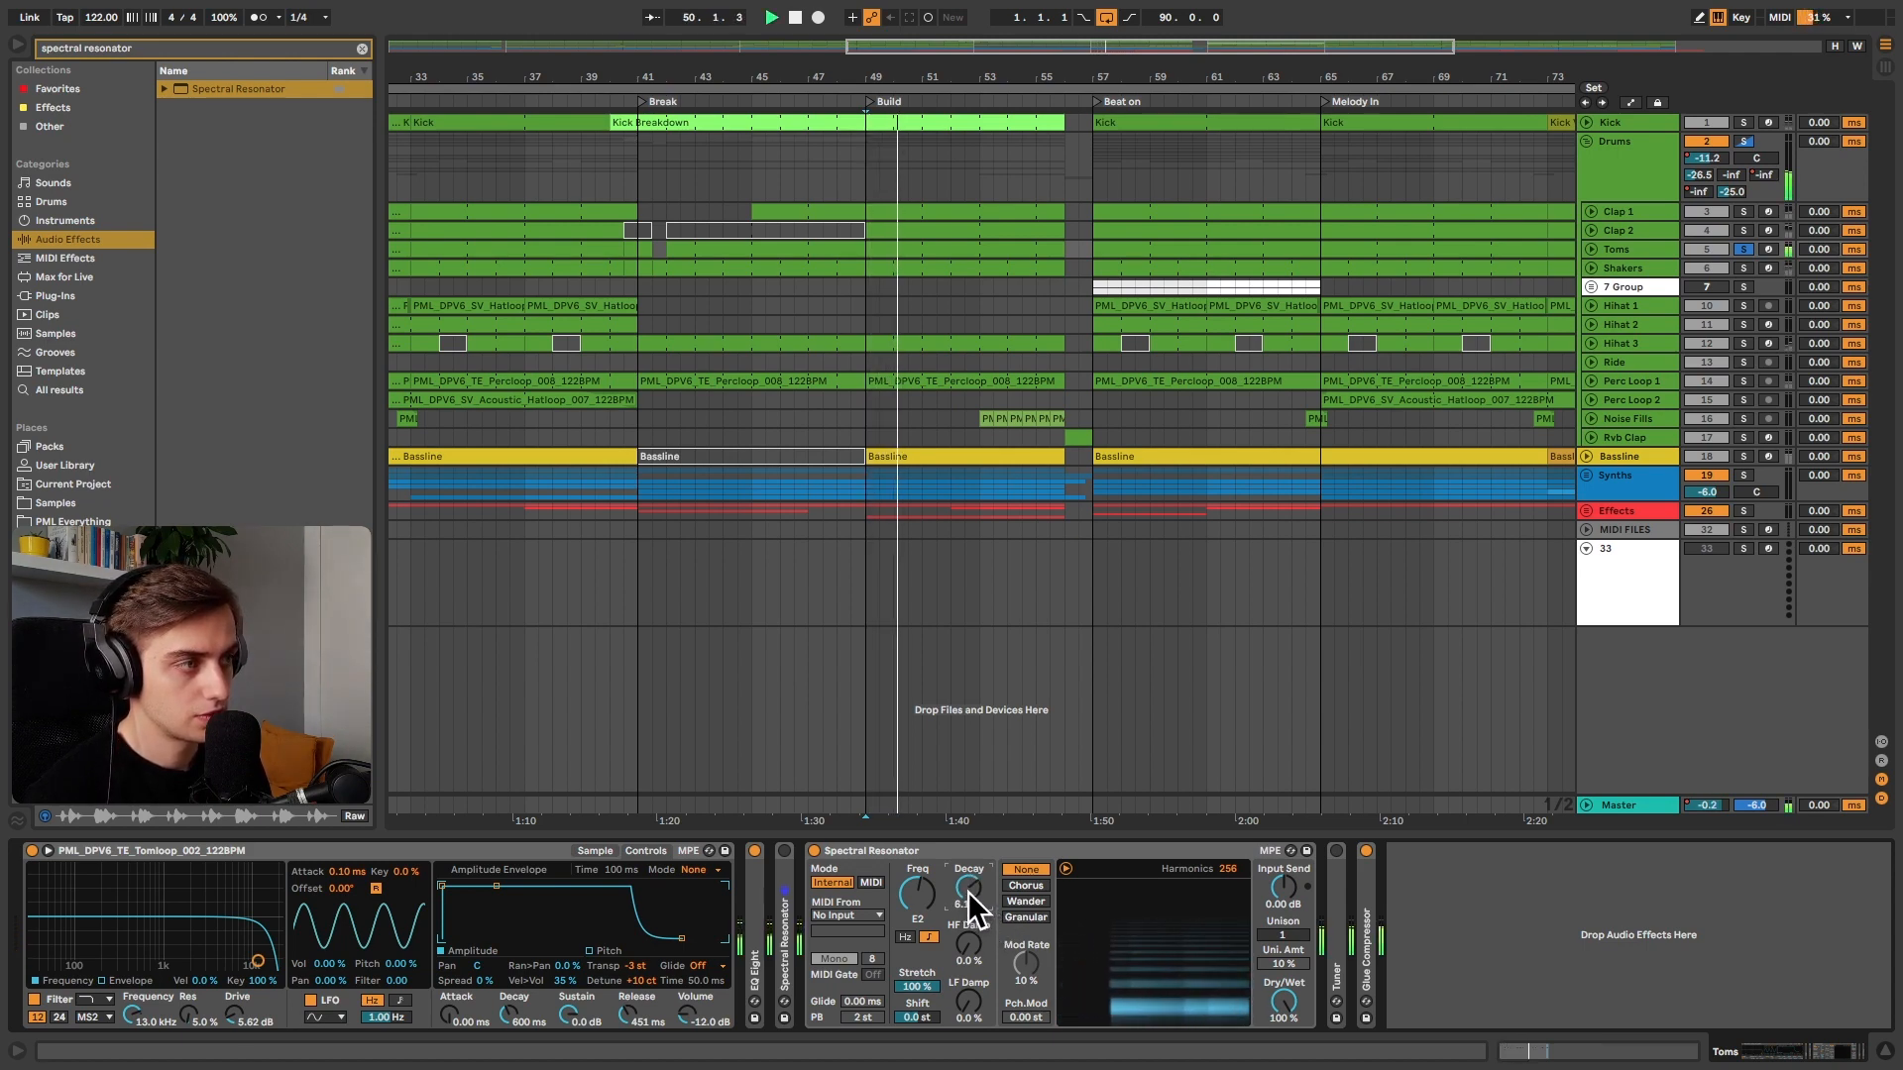
pyautogui.moveTo(968, 890); pyautogui.dragTo(967, 917)
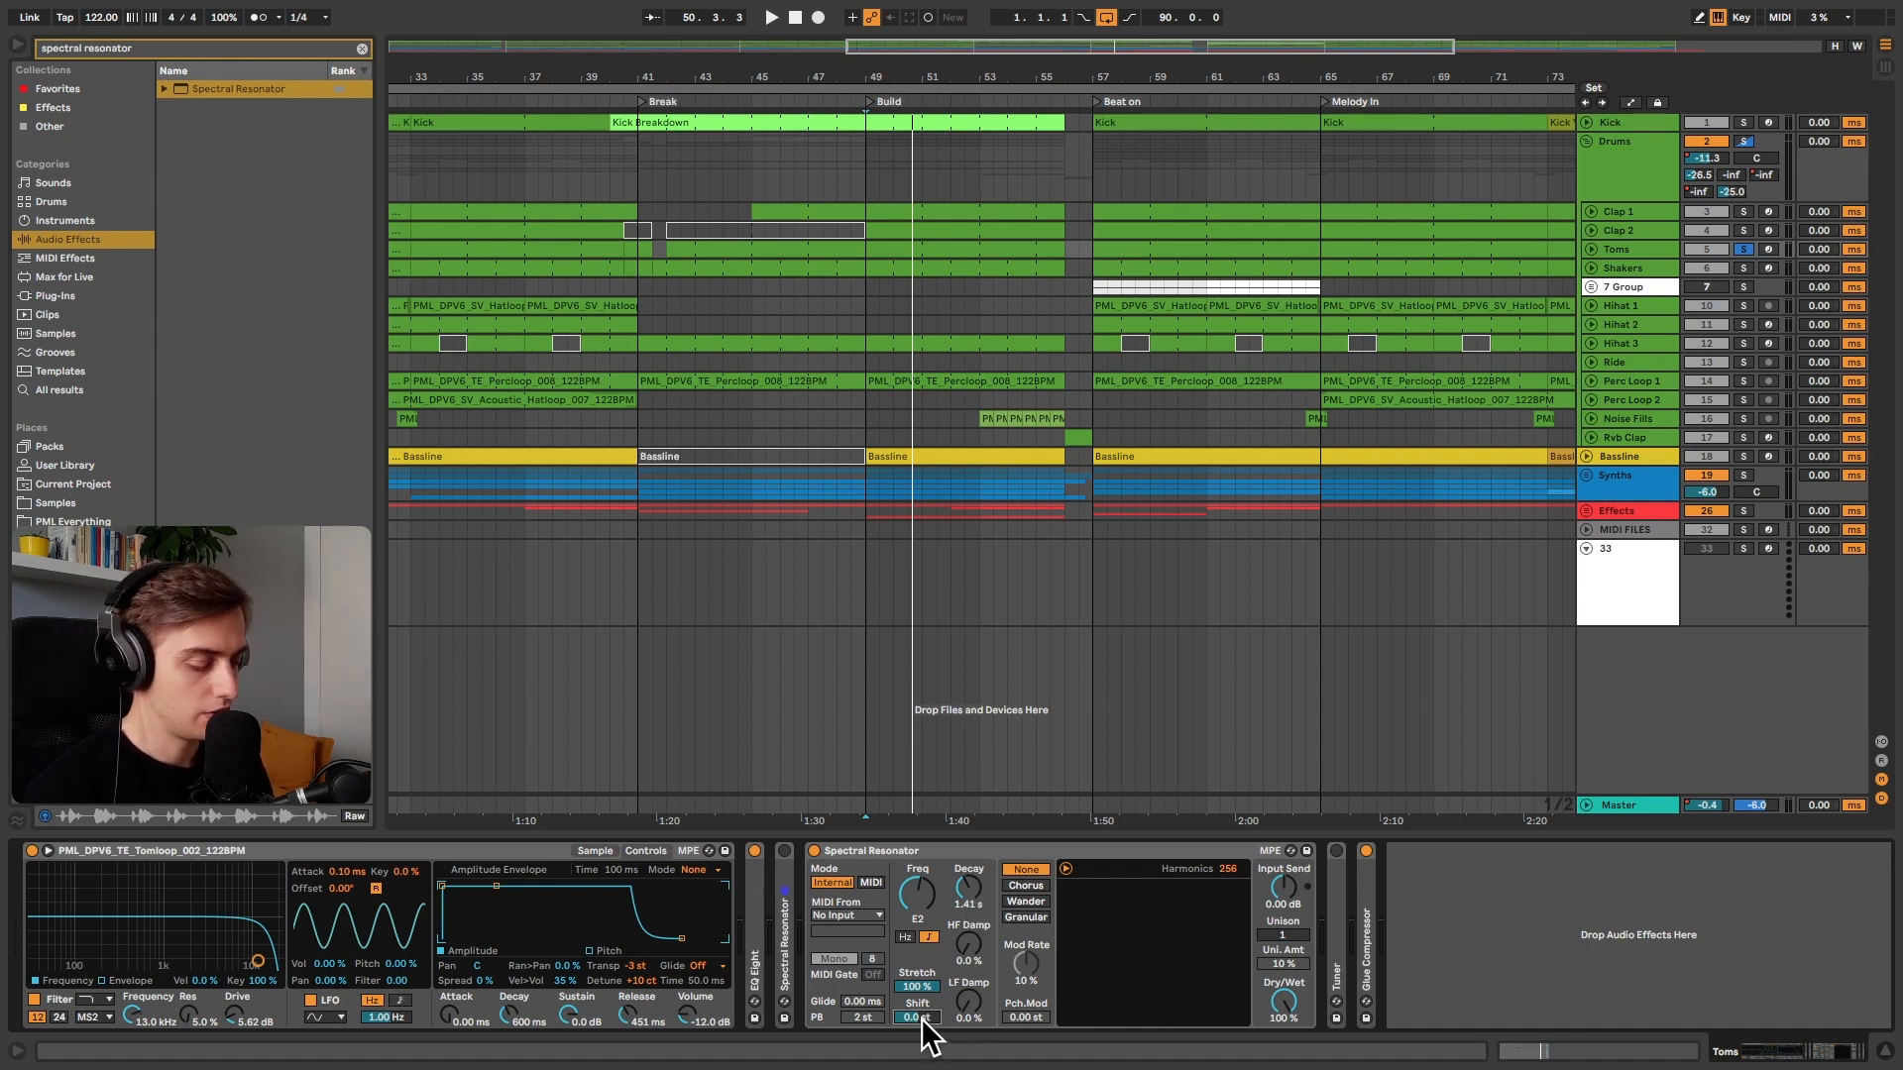
# - Set the new Spectral Resonator's Shift to -24 st and listen to the pitched-down toms
pyautogui.write('-24')
pyautogui.press('Return')
pyautogui.press('space')
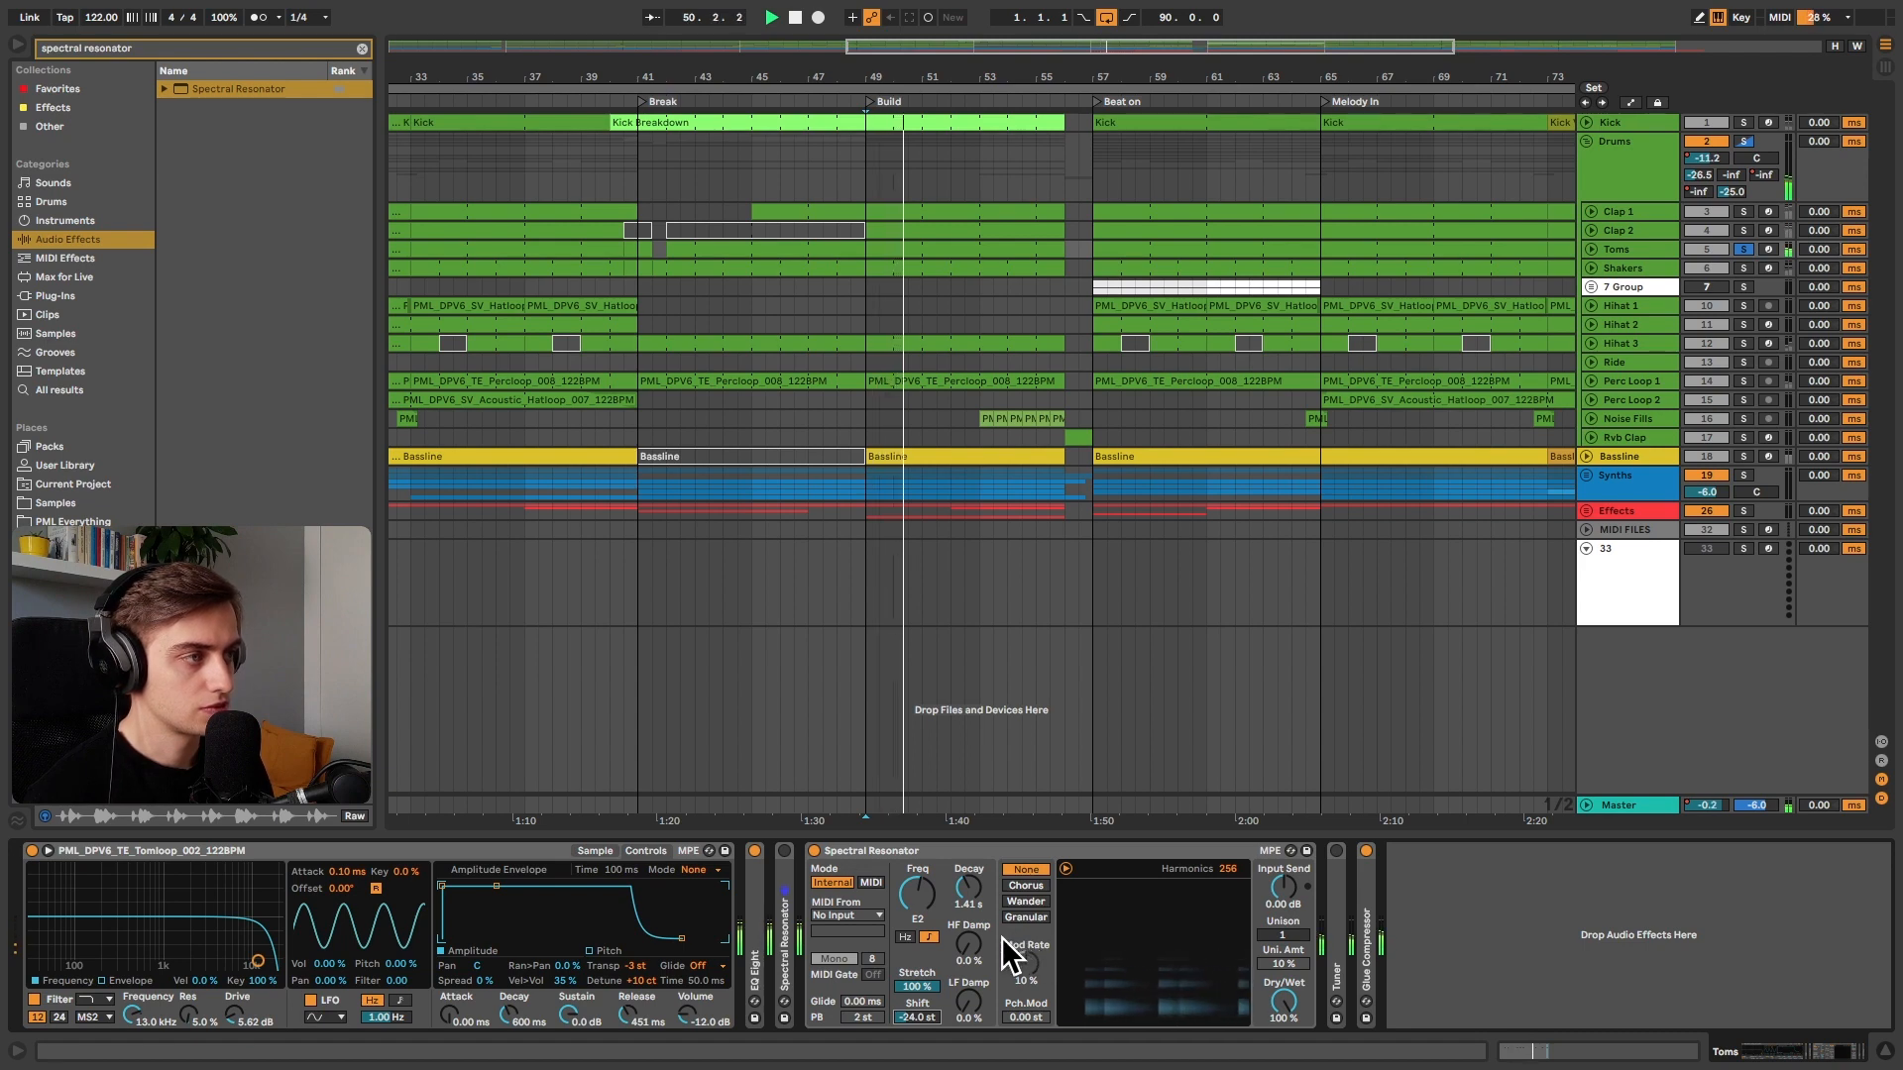
pyautogui.press('space')
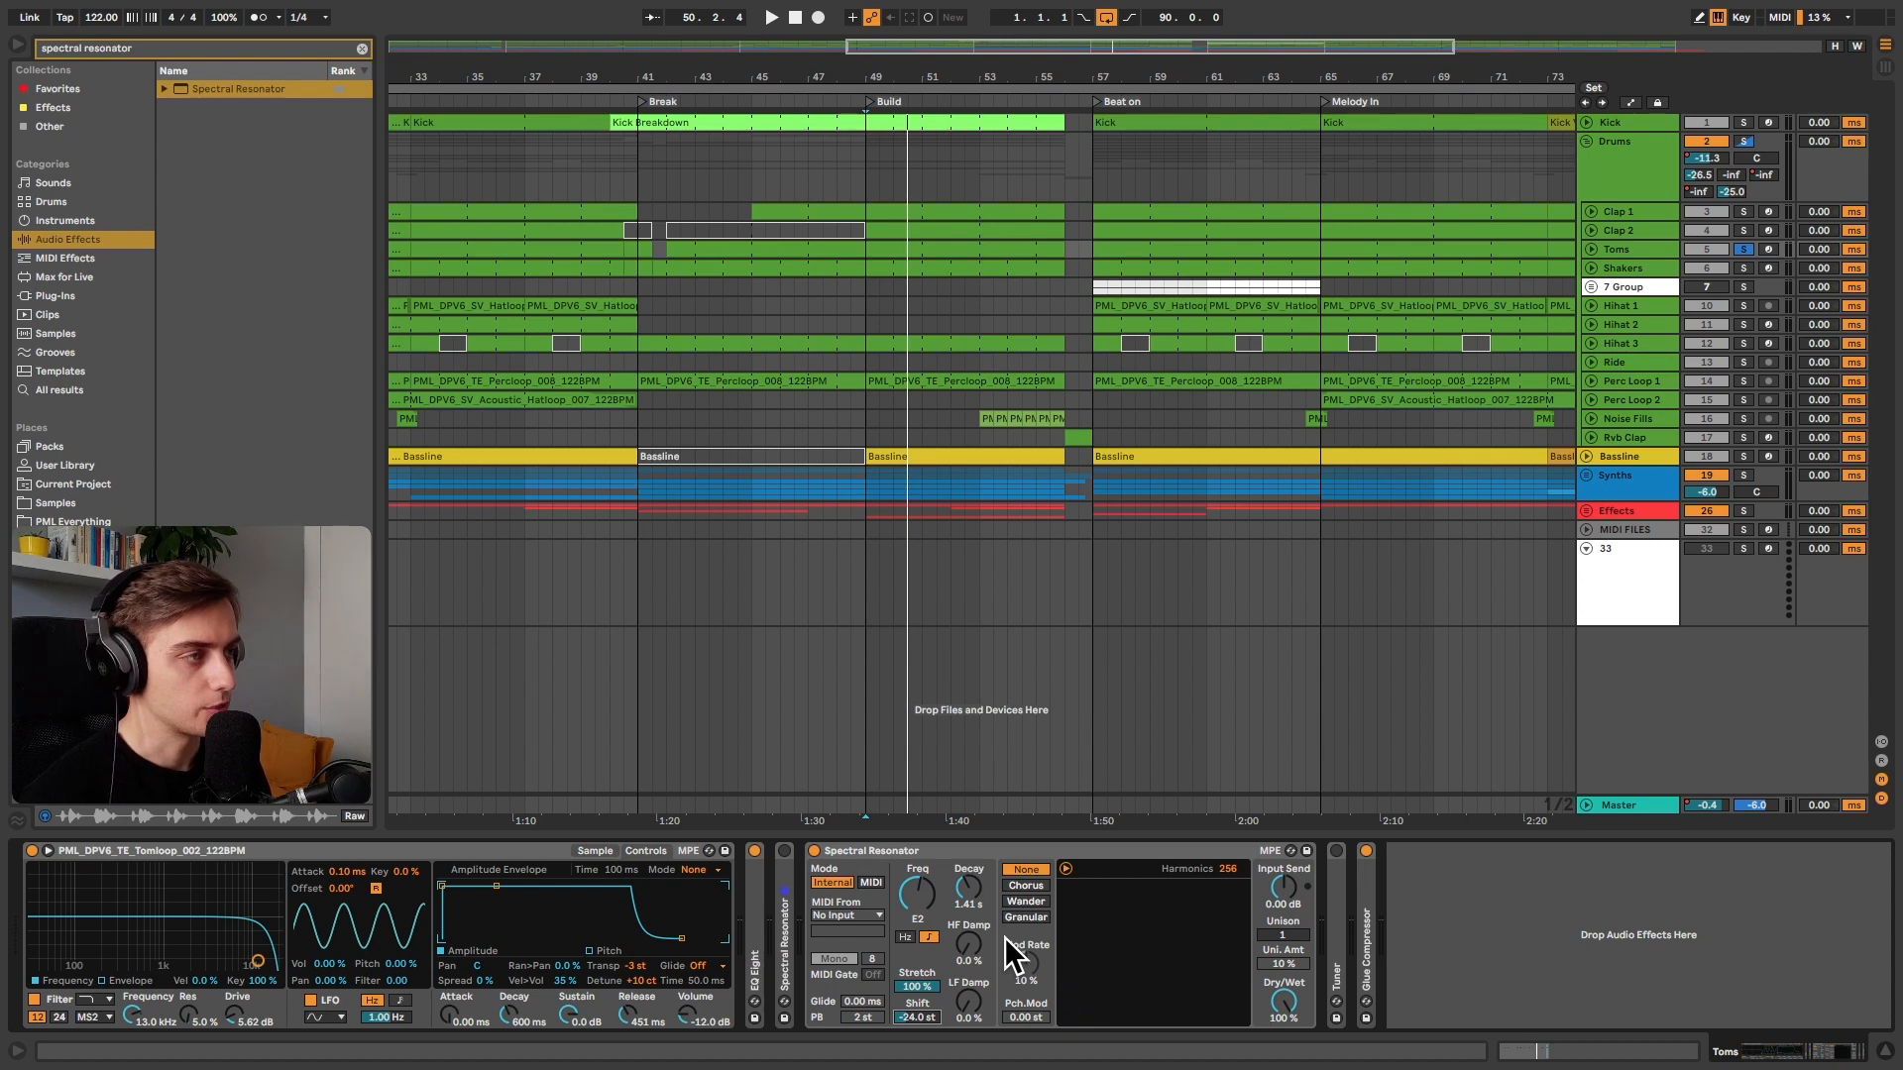
# - Set the new Spectral Resonator's Decay to 550 ms and adjust its Dry/Wet balance while listening to the toms
pyautogui.click(973, 892)
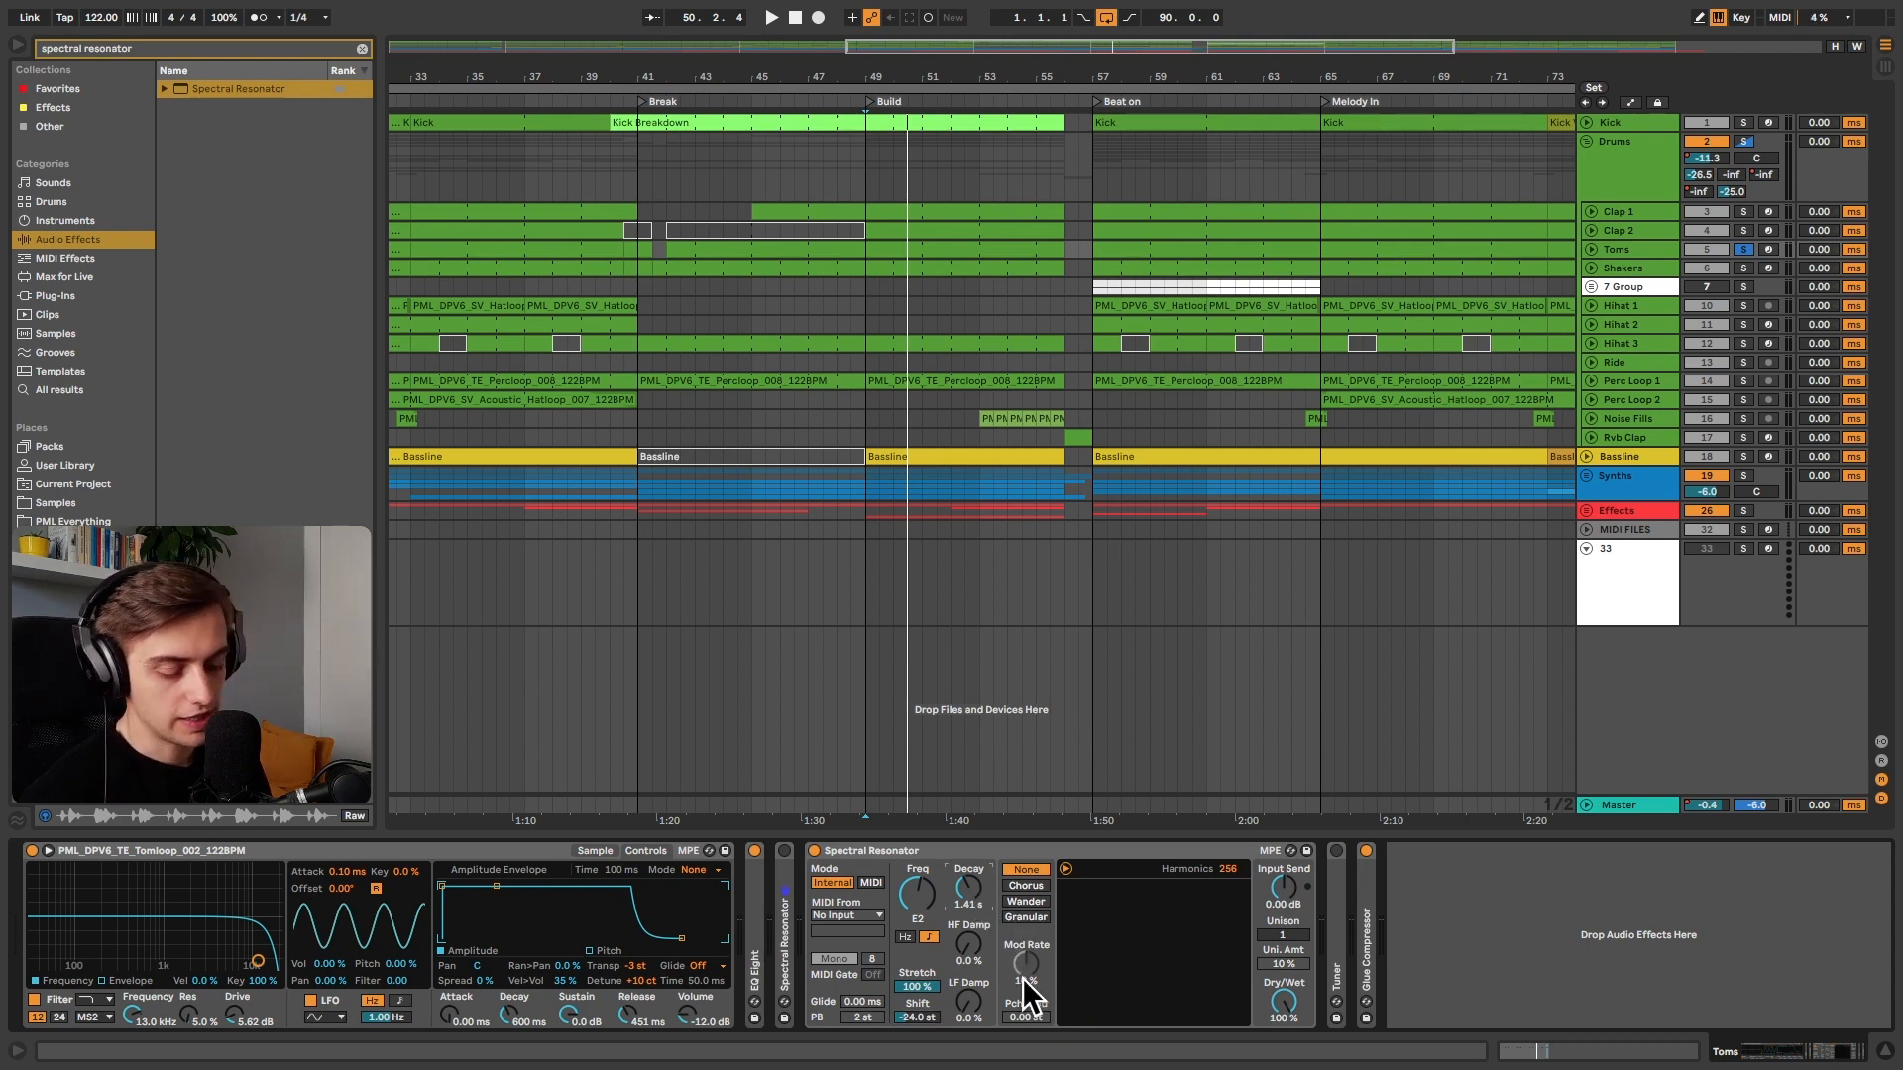
pyautogui.write('550')
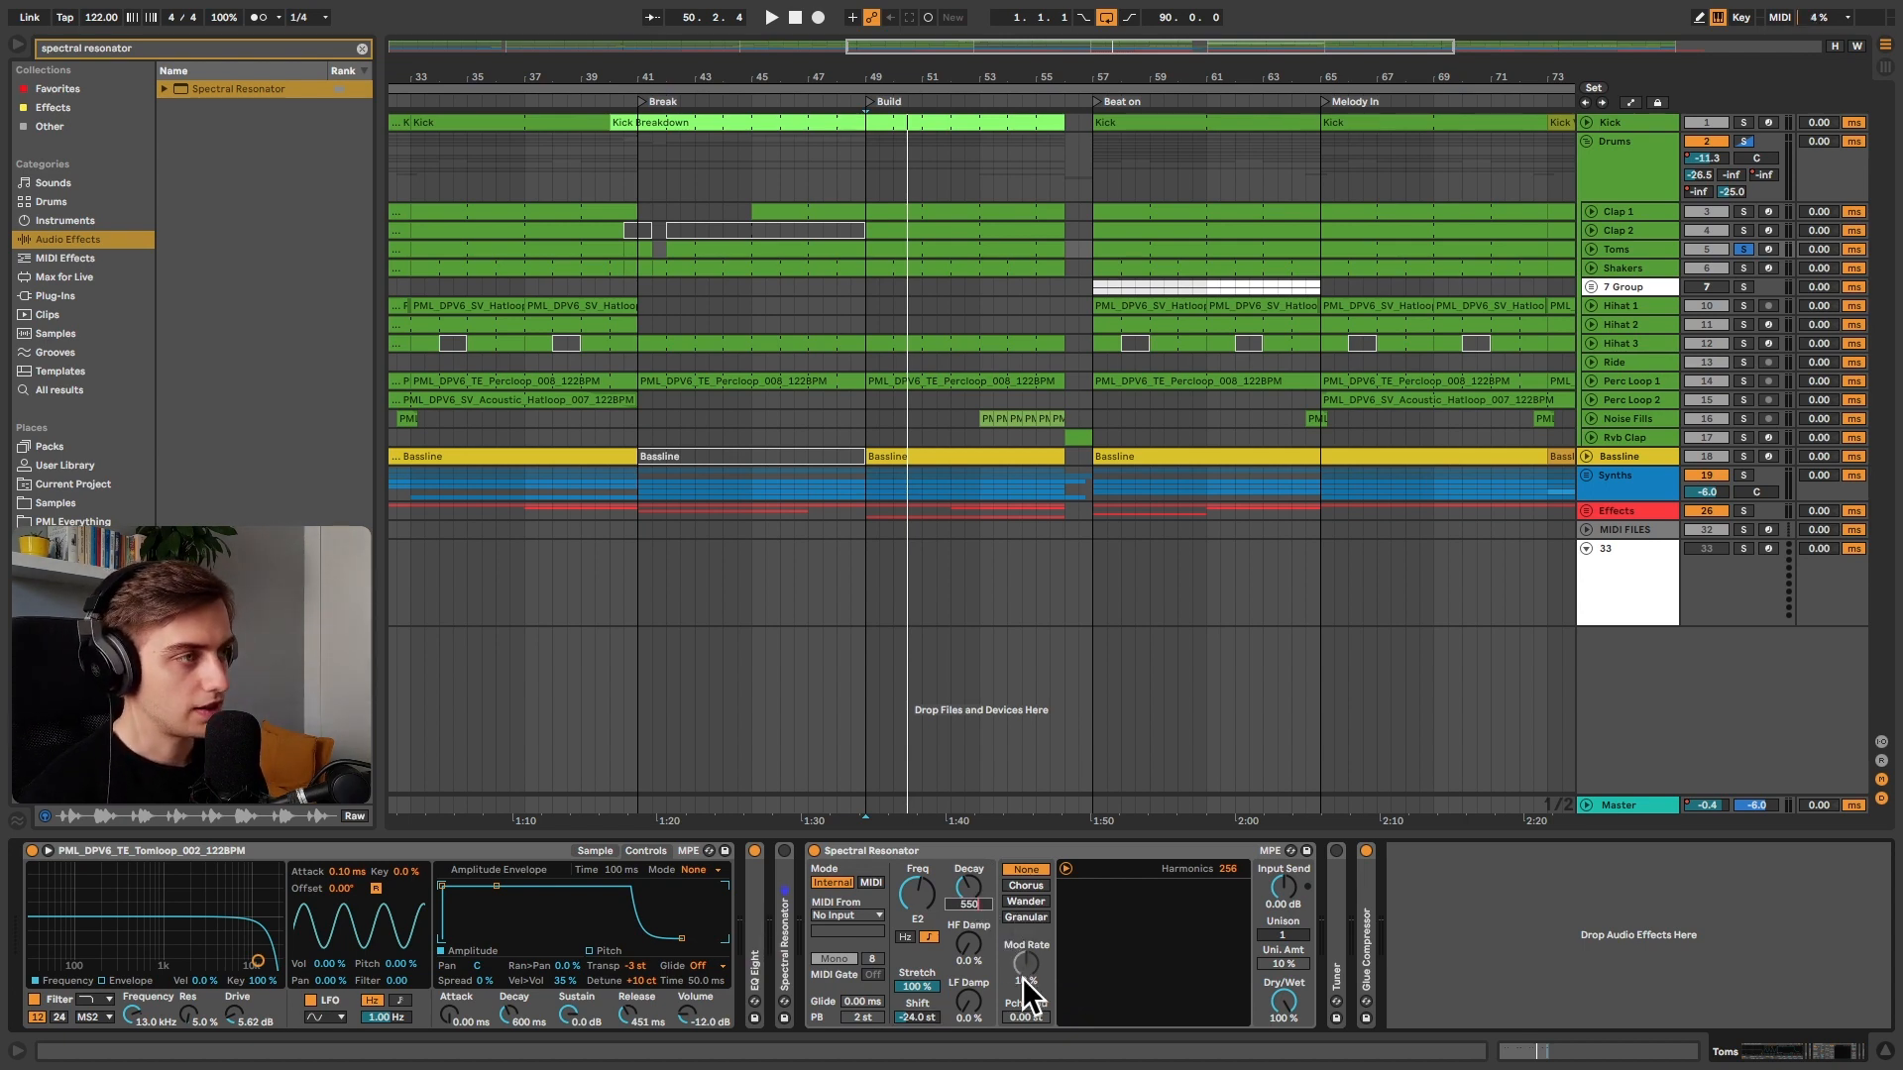
pyautogui.press('Return')
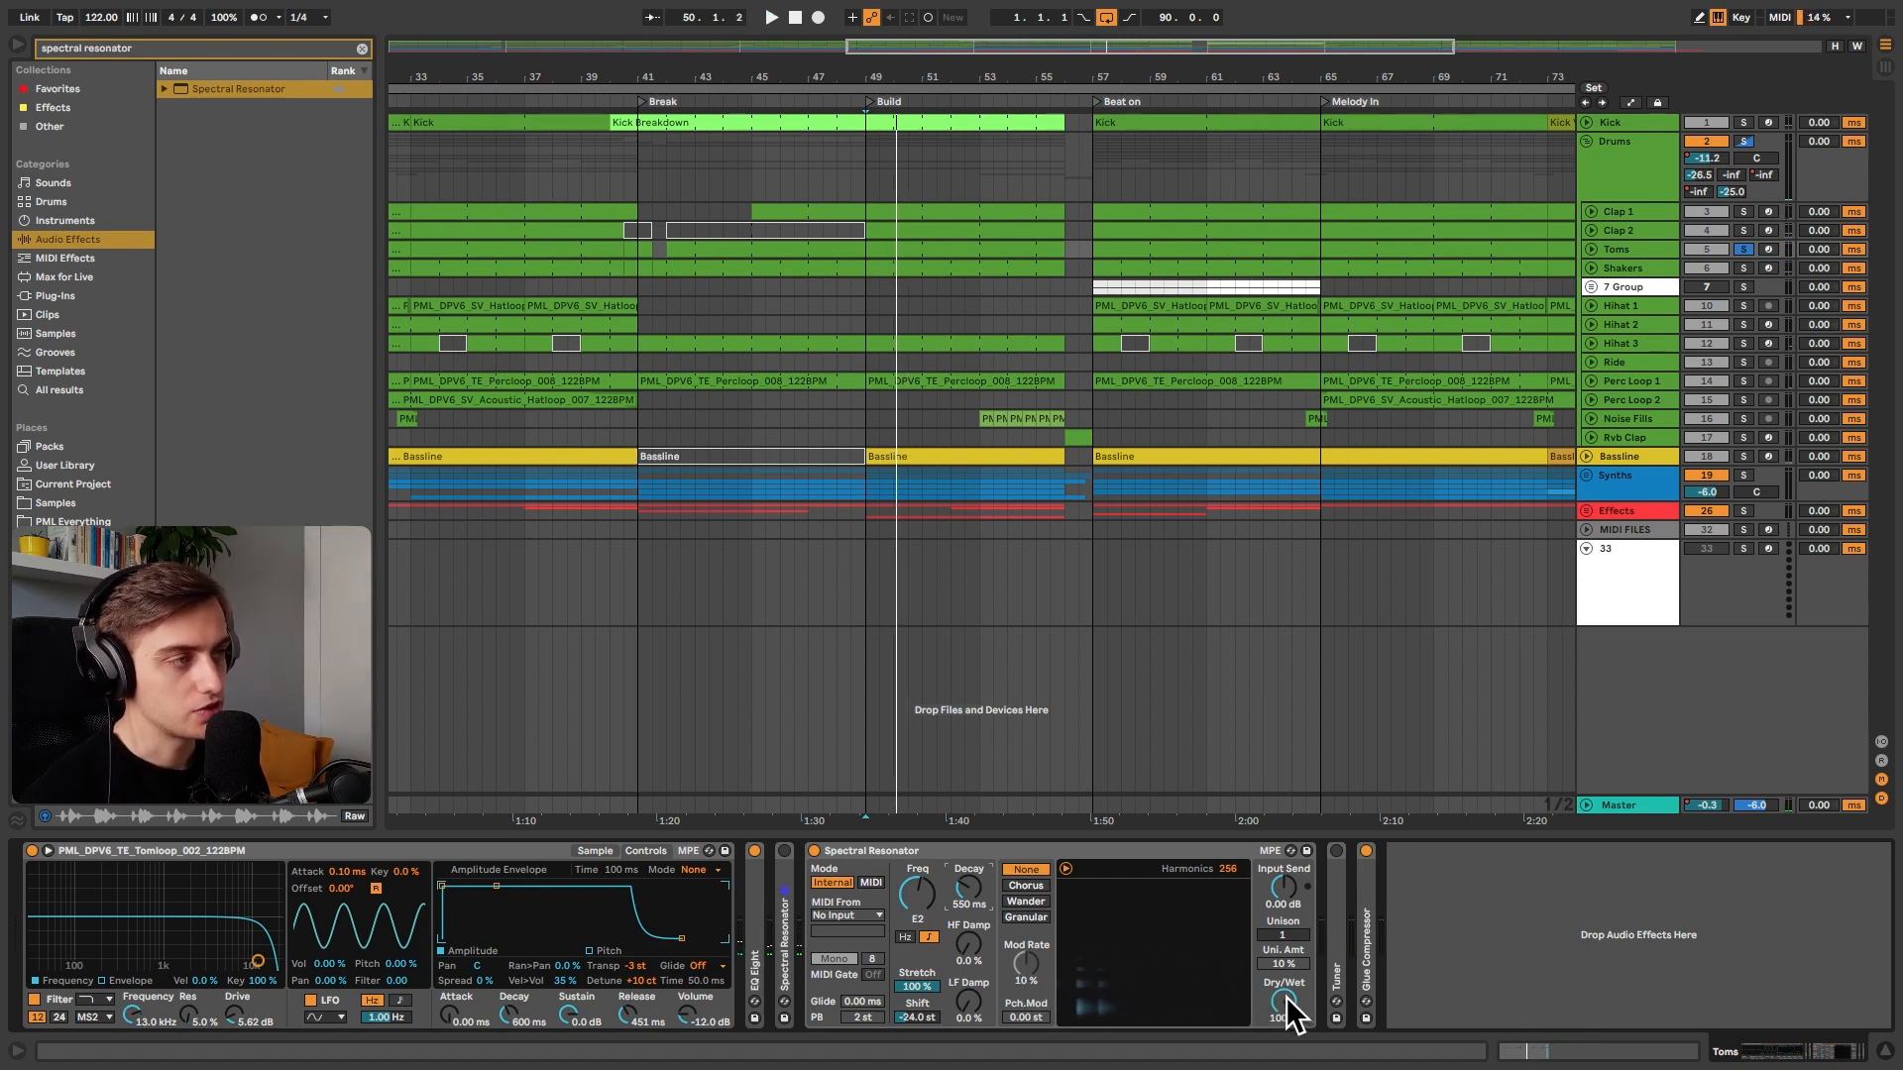
pyautogui.moveTo(1288, 1003)
pyautogui.mouseDown()
pyautogui.moveTo(1288, 1060)
pyautogui.moveTo(1286, 948)
pyautogui.mouseUp()
pyautogui.press('space')
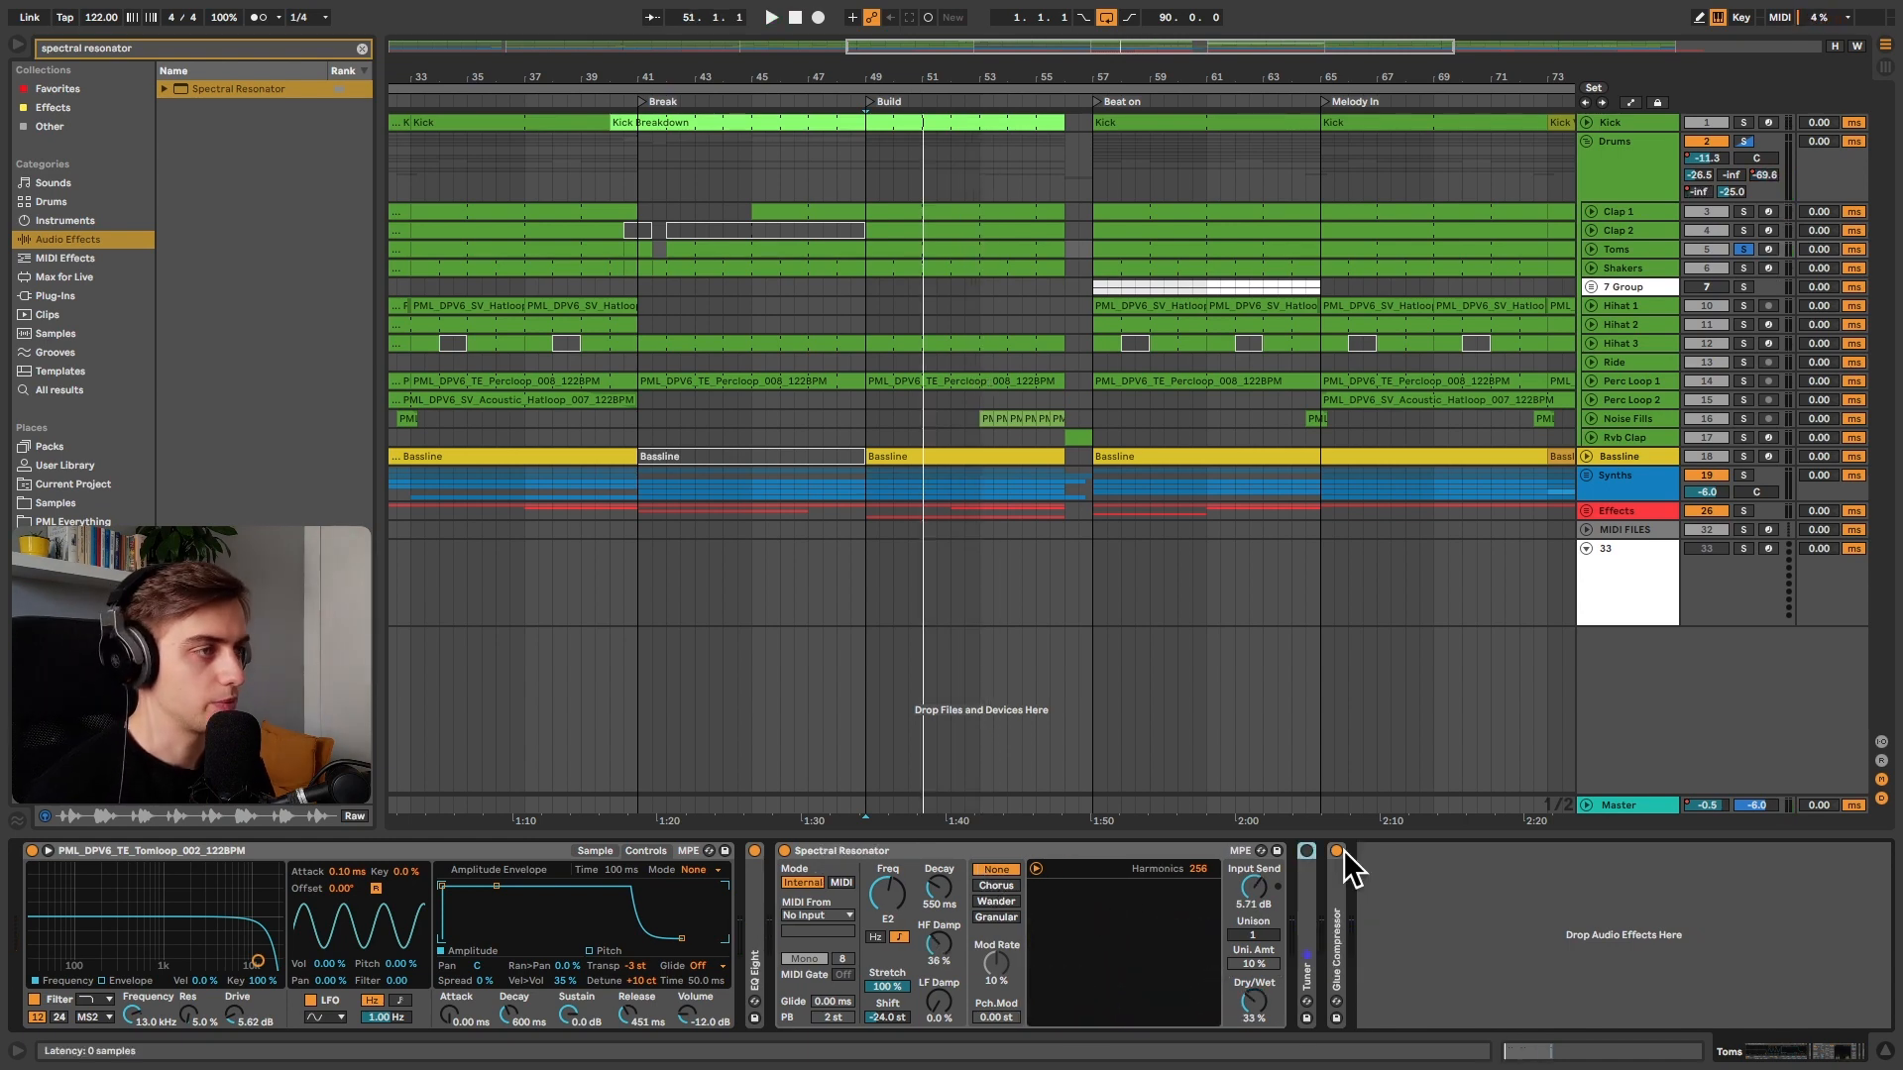